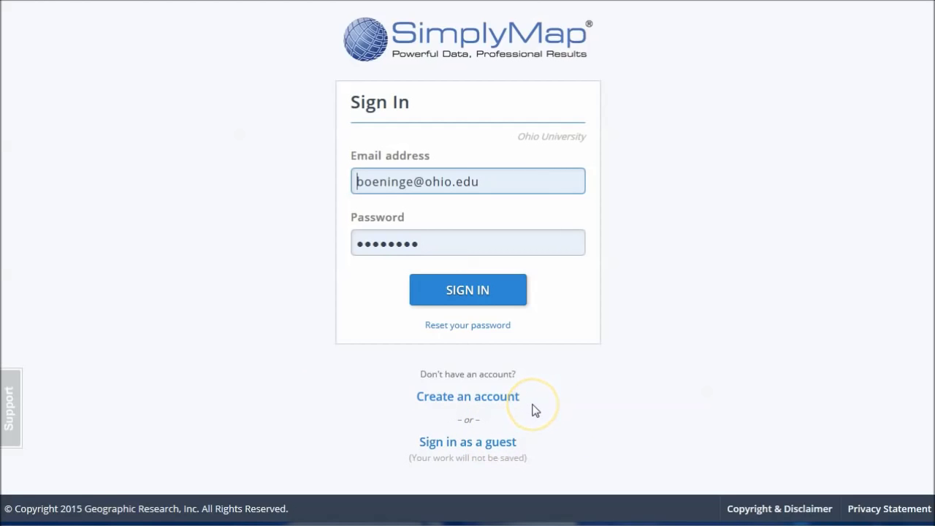
Submit the Sign In form with the university account's email and password
{"action": "left_click", "coordinate": [485, 290]}
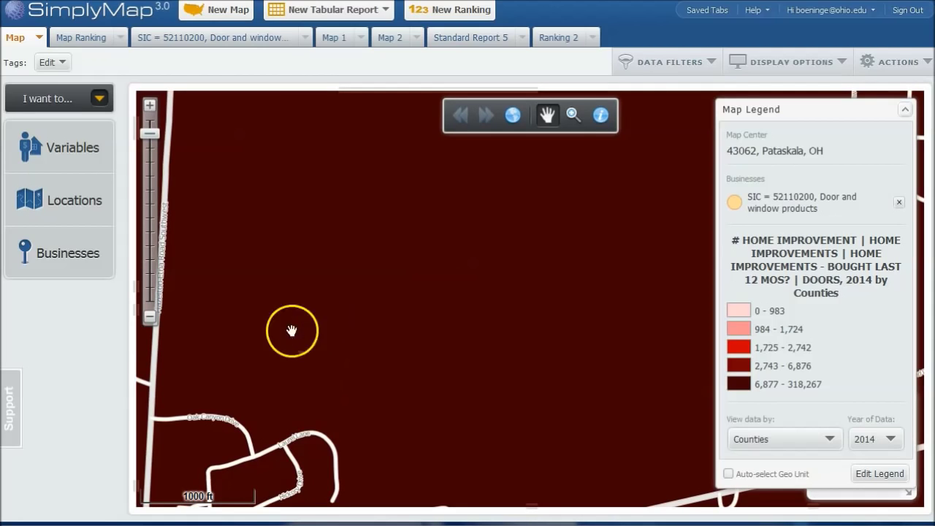
Zoom the map out from street level to the shaded counties around Columbus
{"action": "left_click", "coordinate": [149, 316]}
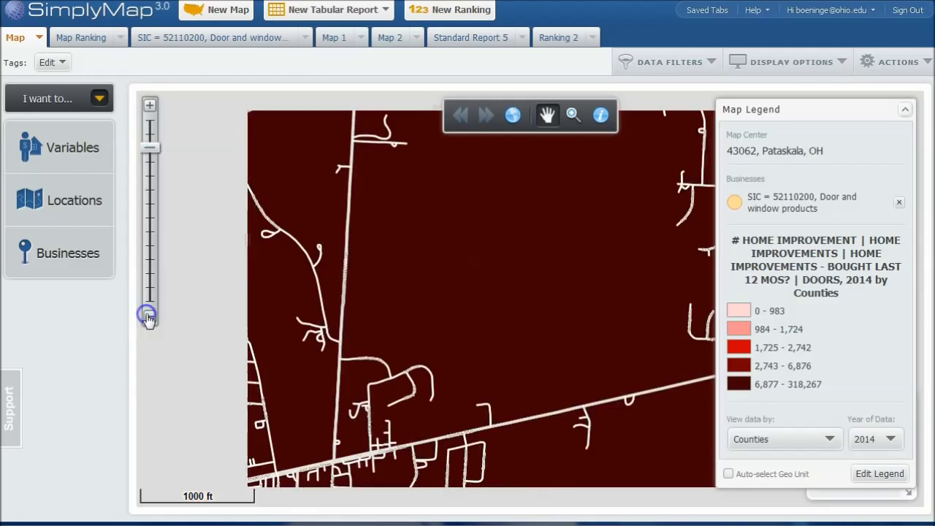
{"action": "left_click", "coordinate": [149, 317]}
{"action": "left_click", "coordinate": [149, 317]}
{"action": "left_click", "coordinate": [148, 316]}
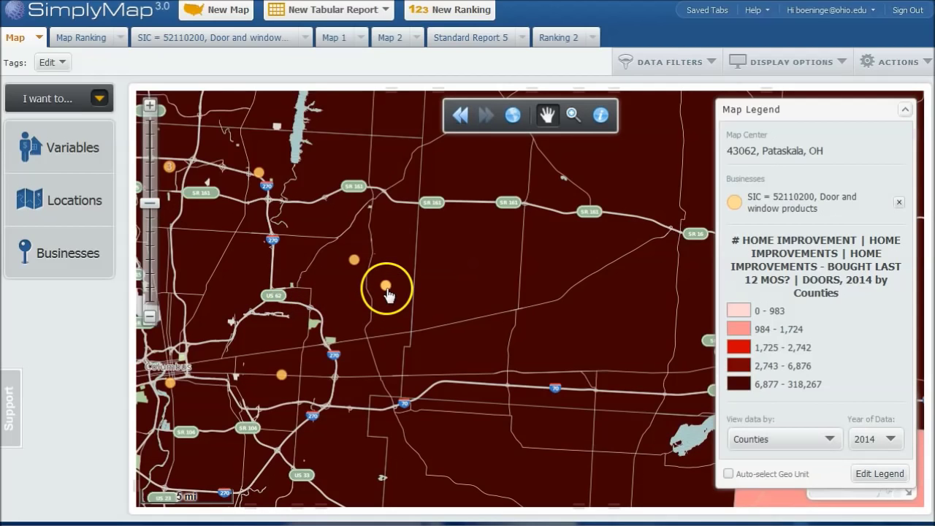
{"action": "left_click", "coordinate": [155, 221]}
{"action": "left_click", "coordinate": [151, 233]}
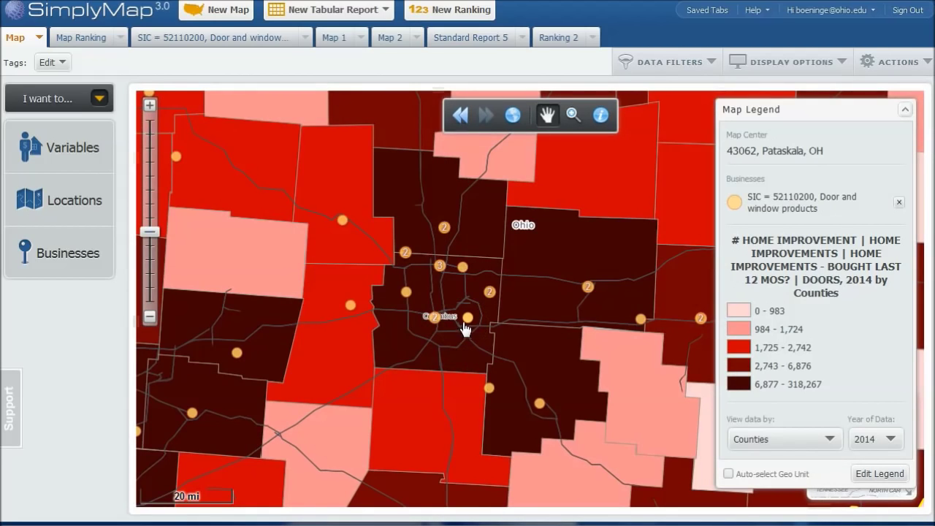
View a door-and-window business point's details popup, then close it
{"action": "left_click", "coordinate": [343, 223]}
{"action": "left_click", "coordinate": [343, 220]}
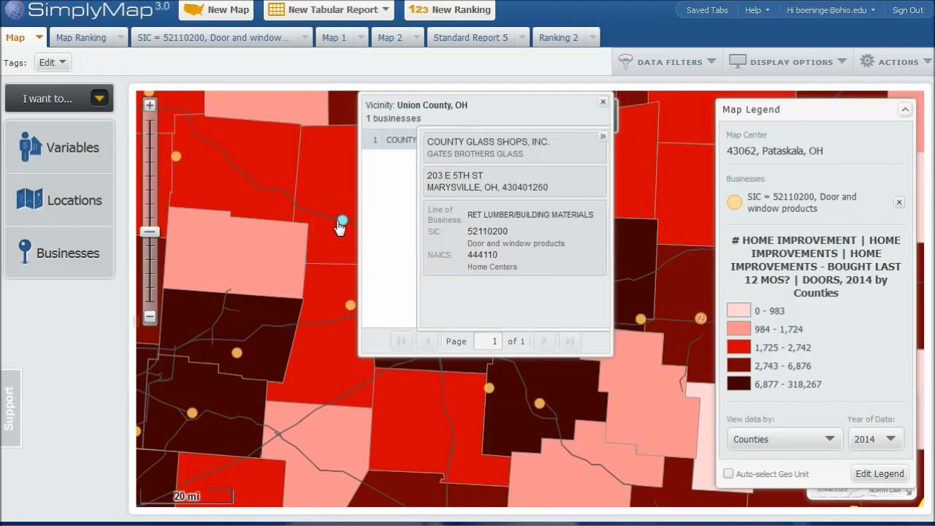
{"action": "left_click", "coordinate": [555, 133]}
{"action": "left_click", "coordinate": [603, 101]}
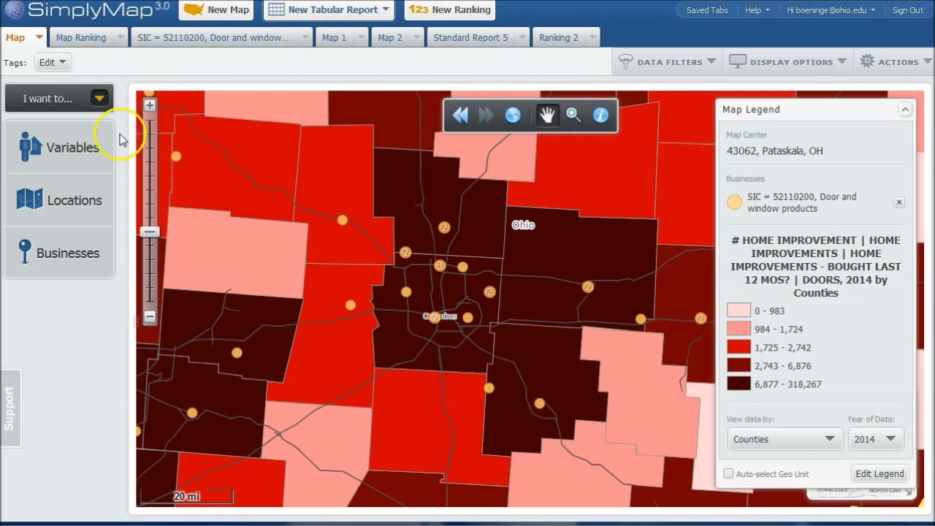
Create a new Standard Report through I want to... > compare variables in a table
{"action": "left_click", "coordinate": [99, 100]}
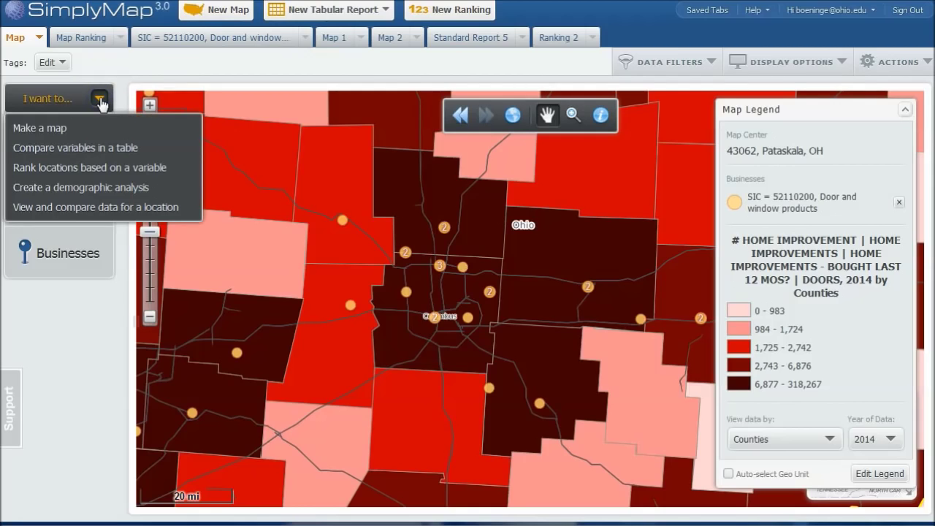
{"action": "left_click", "coordinate": [101, 151]}
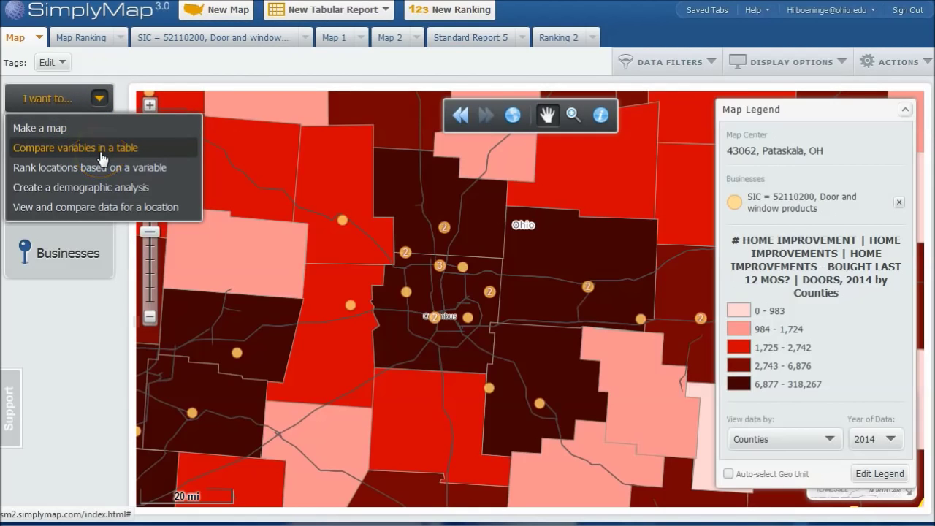
{"action": "left_click", "coordinate": [124, 156]}
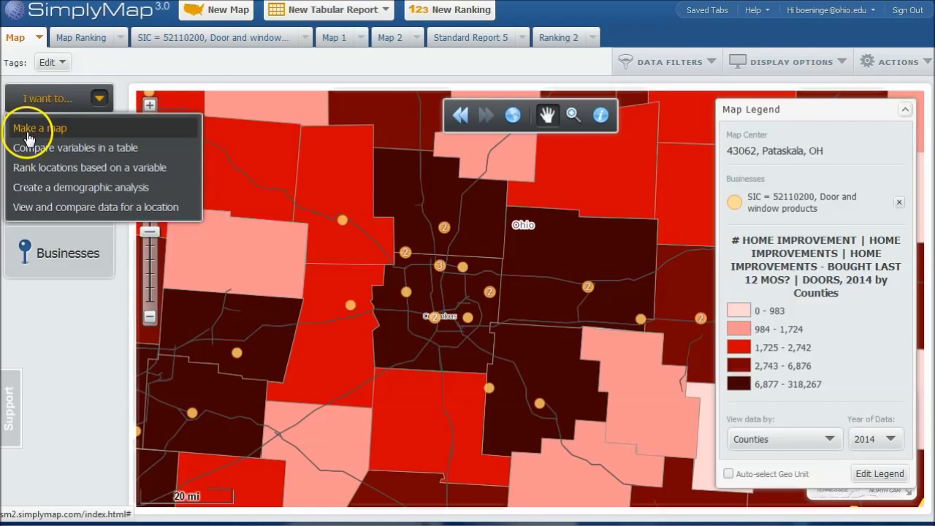
{"action": "left_click", "coordinate": [371, 14]}
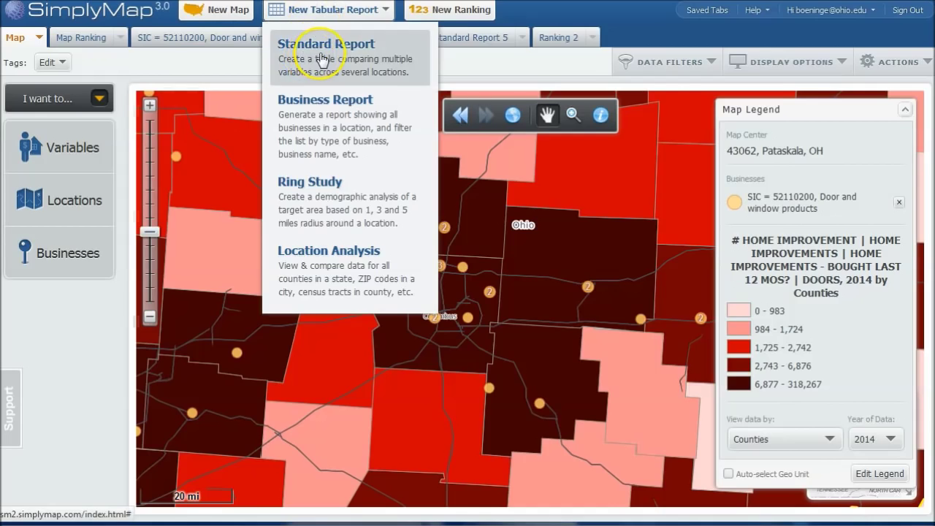
{"action": "left_click", "coordinate": [321, 60]}
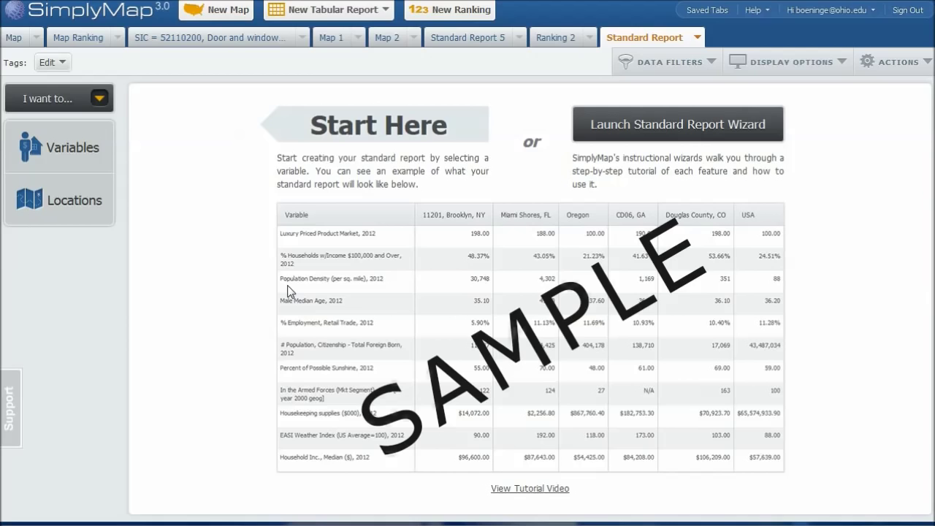
{"action": "left_click", "coordinate": [72, 152]}
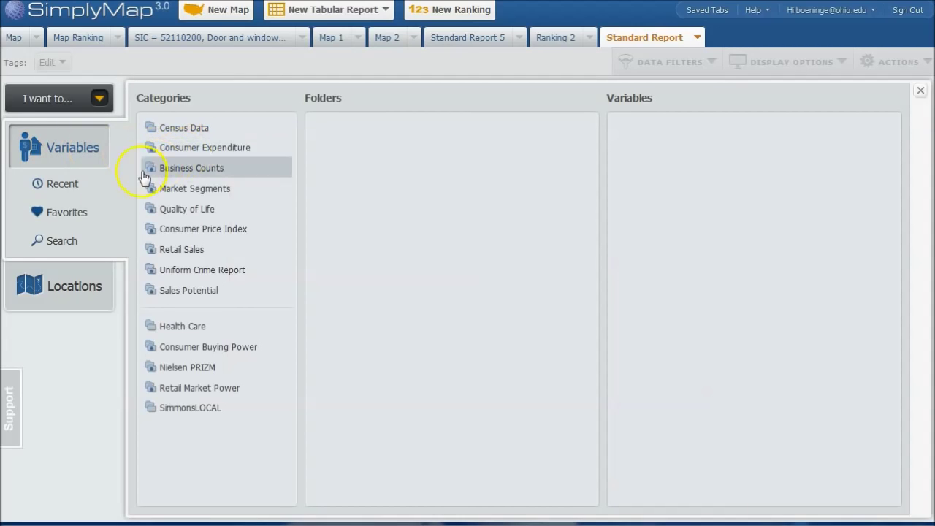
Search the variables by the keyword 'suit' and scroll through the results
{"action": "left_click", "coordinate": [61, 243]}
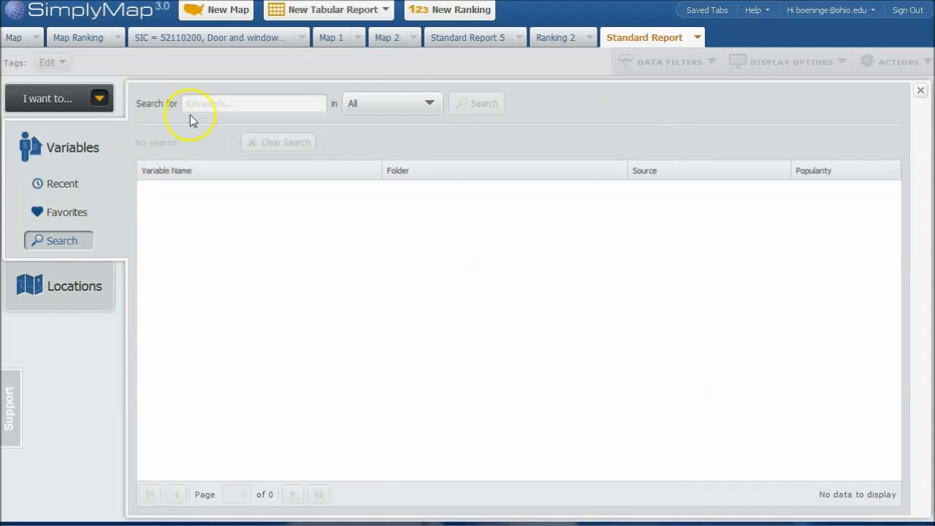
{"action": "left_click", "coordinate": [208, 107]}
{"action": "type", "text": "suit"}
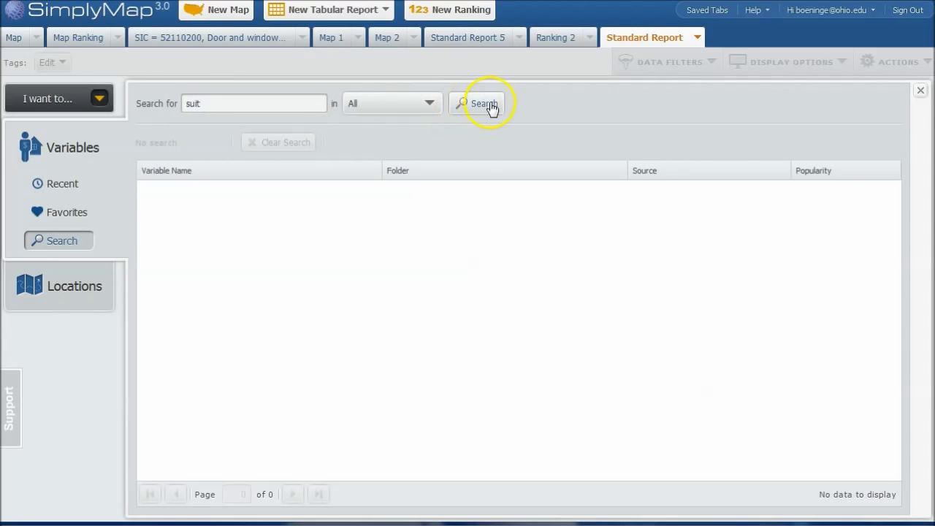
{"action": "left_click", "coordinate": [485, 106]}
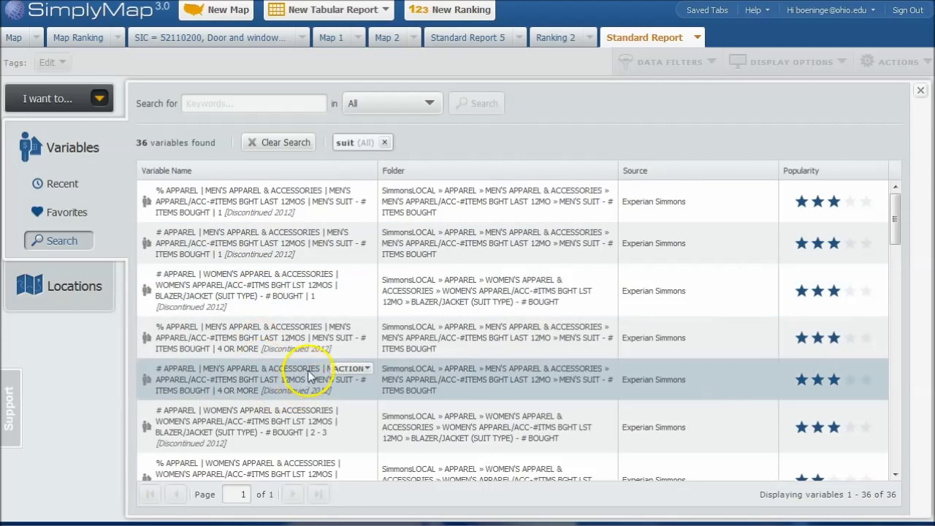
{"action": "scroll", "coordinate": [311, 372], "scroll_direction": "down", "scroll_amount": 3}
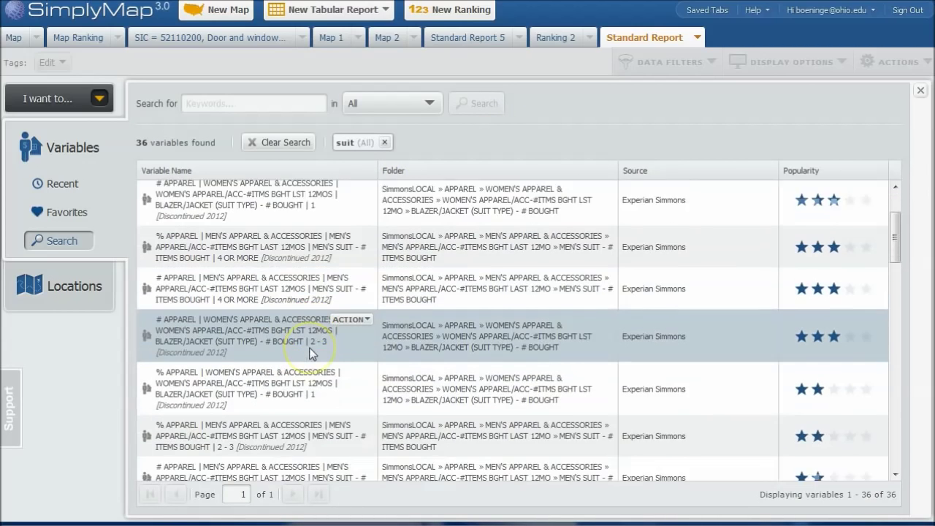
{"action": "scroll", "coordinate": [311, 353], "scroll_direction": "down", "scroll_amount": 5}
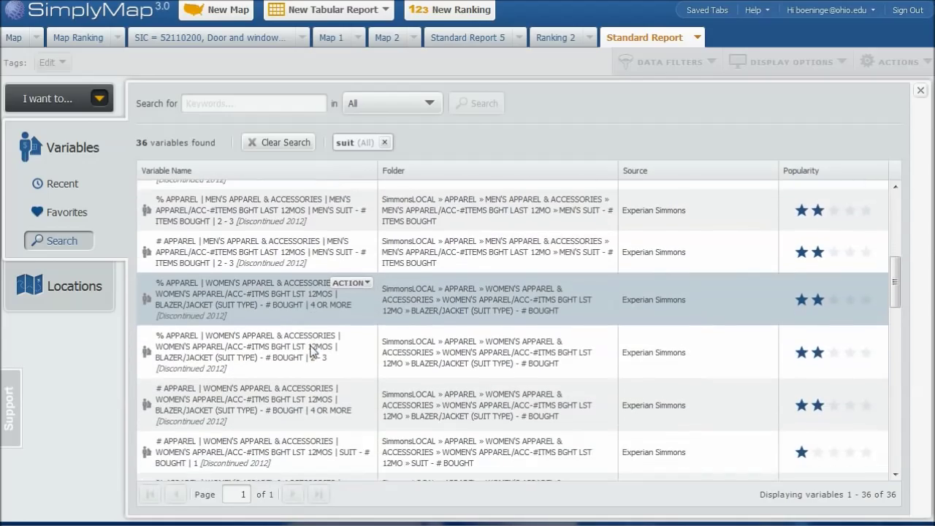
{"action": "scroll", "coordinate": [310, 353], "scroll_direction": "down", "scroll_amount": 5}
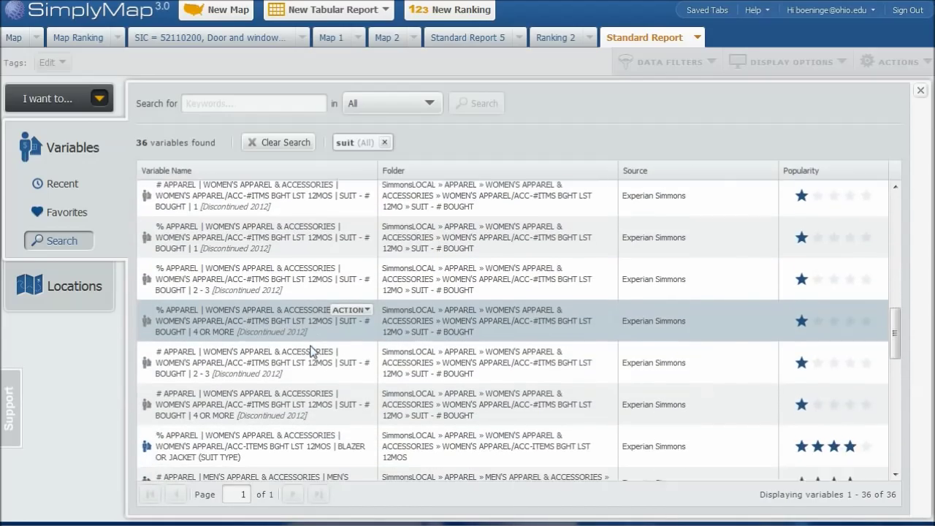
{"action": "scroll", "coordinate": [311, 353], "scroll_direction": "down", "scroll_amount": 2}
Use the 2014 % men's suits bought in last 12 months variable in the report
{"action": "left_click", "coordinate": [228, 386]}
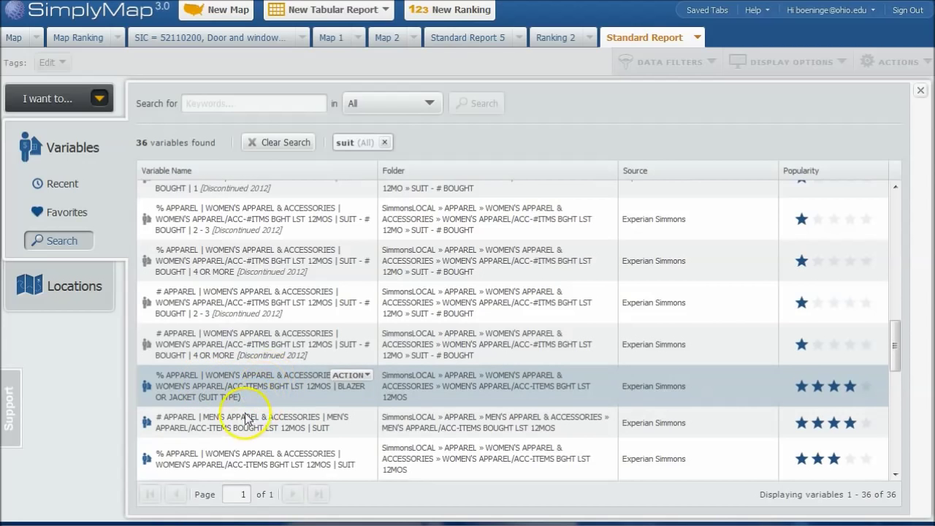
{"action": "scroll", "coordinate": [226, 413], "scroll_direction": "down", "scroll_amount": 2}
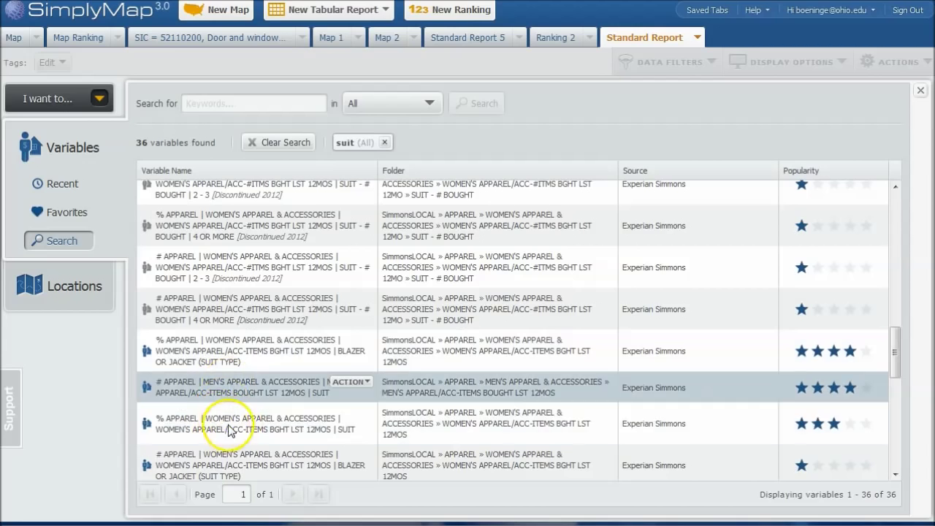
{"action": "scroll", "coordinate": [241, 387], "scroll_direction": "down", "scroll_amount": 2}
{"action": "scroll", "coordinate": [250, 375], "scroll_direction": "down", "scroll_amount": 2}
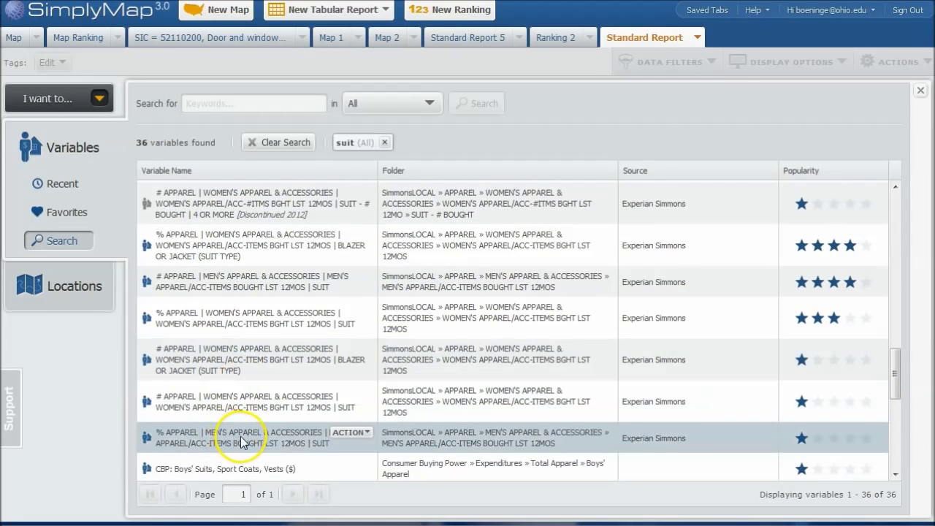
{"action": "left_click", "coordinate": [345, 435]}
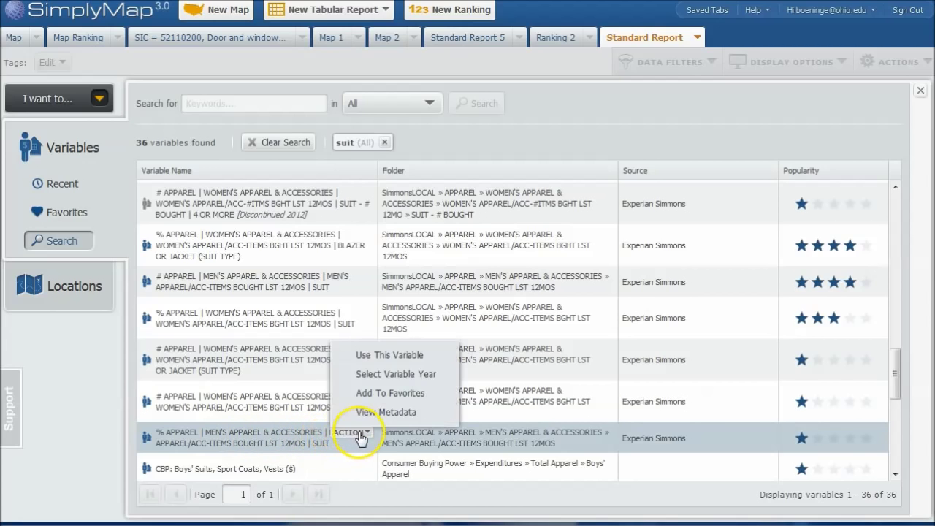
{"action": "left_click", "coordinate": [383, 358]}
{"action": "scroll", "coordinate": [289, 292], "scroll_direction": "down", "scroll_amount": 3}
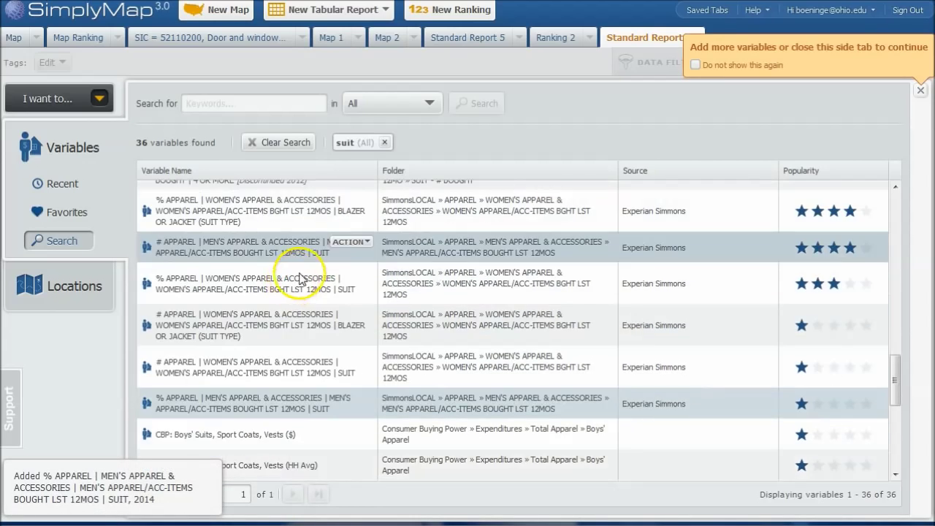
{"action": "scroll", "coordinate": [301, 277], "scroll_direction": "down", "scroll_amount": 6}
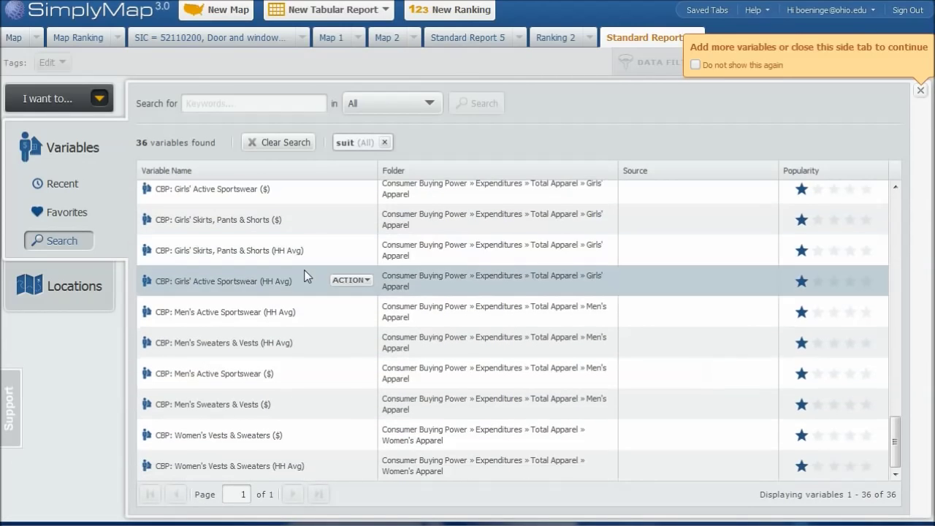
{"action": "left_click", "coordinate": [921, 92]}
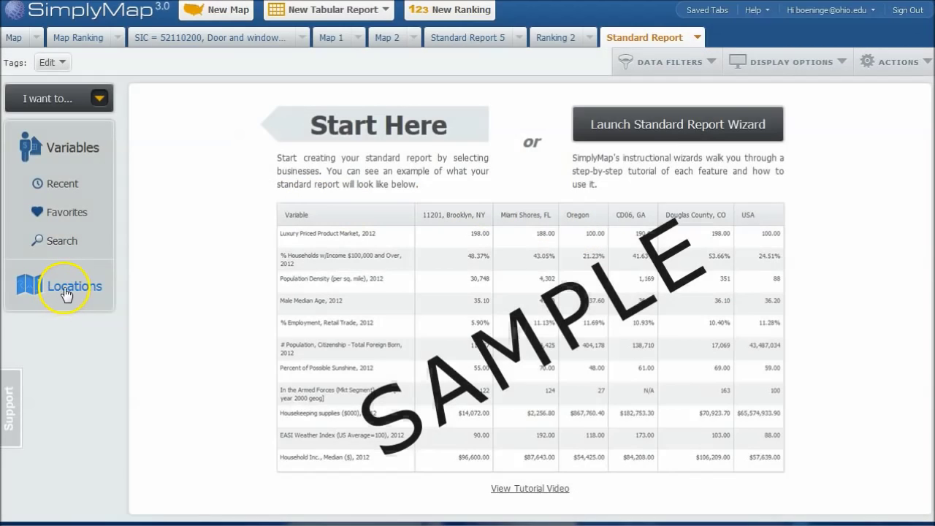
Find locations by Cities in Ohio and add Athens, OH to the report
{"action": "left_click", "coordinate": [64, 290]}
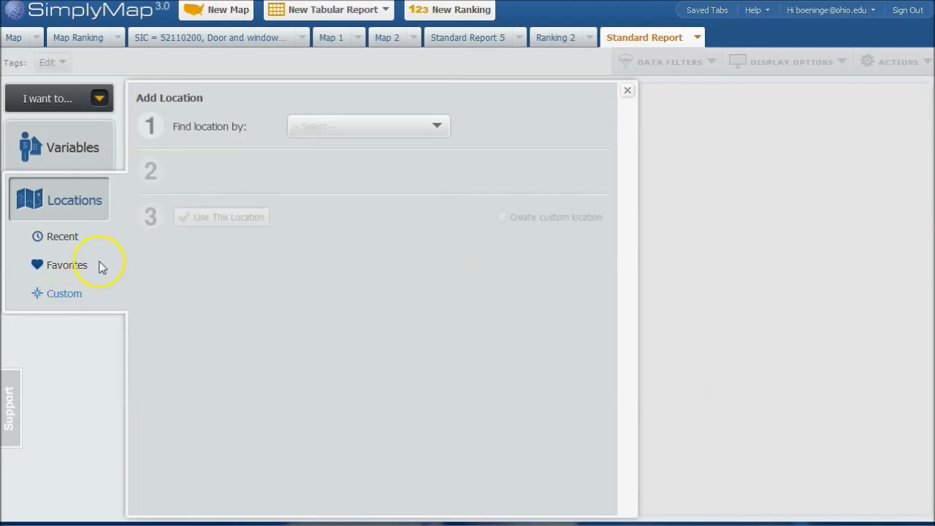
{"action": "left_click", "coordinate": [337, 125]}
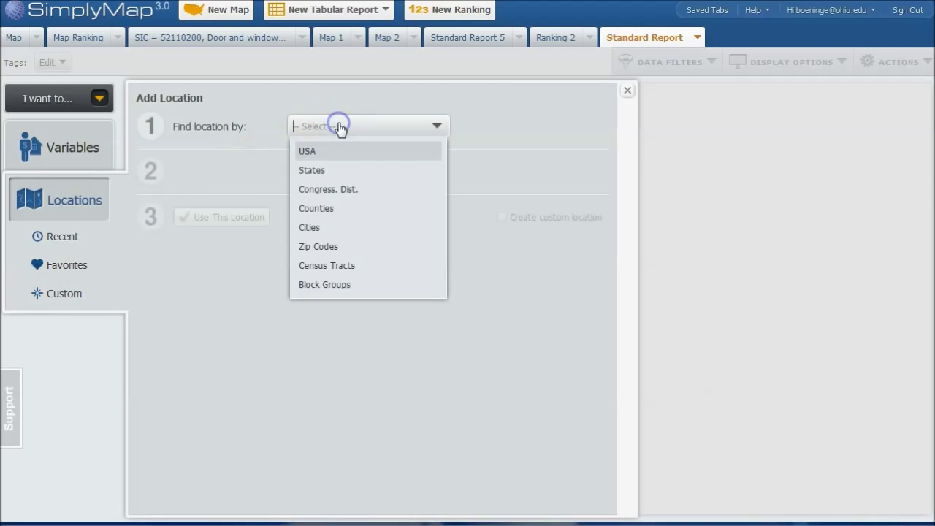
{"action": "left_click", "coordinate": [332, 228]}
{"action": "left_click", "coordinate": [347, 171]}
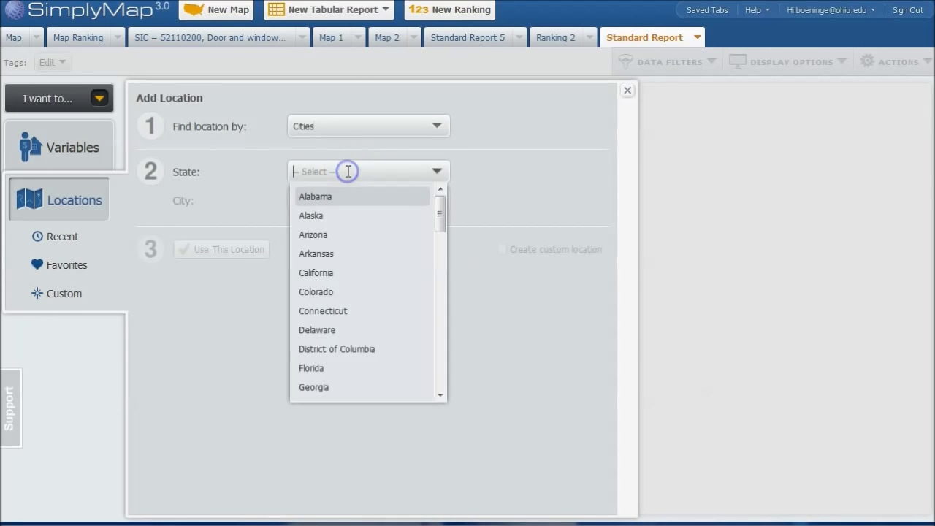
{"action": "type", "text": "ohio"}
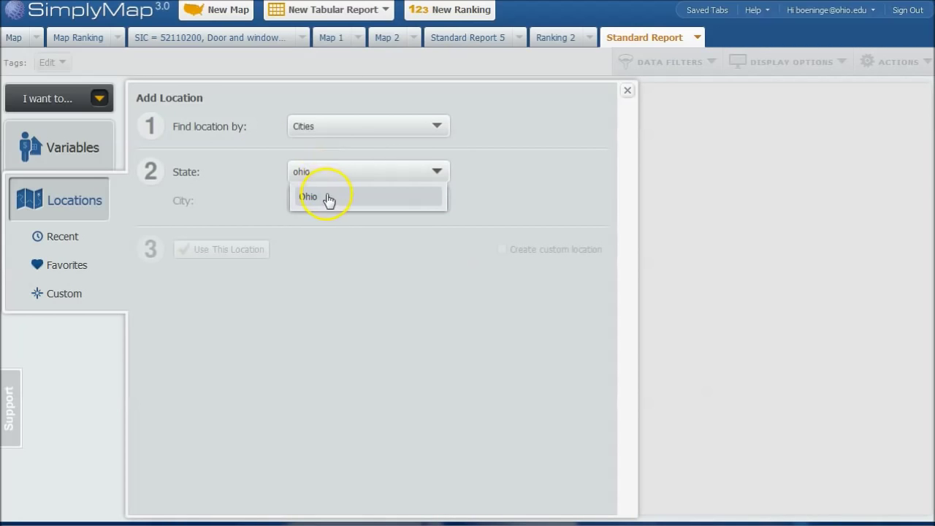
{"action": "left_click", "coordinate": [328, 198]}
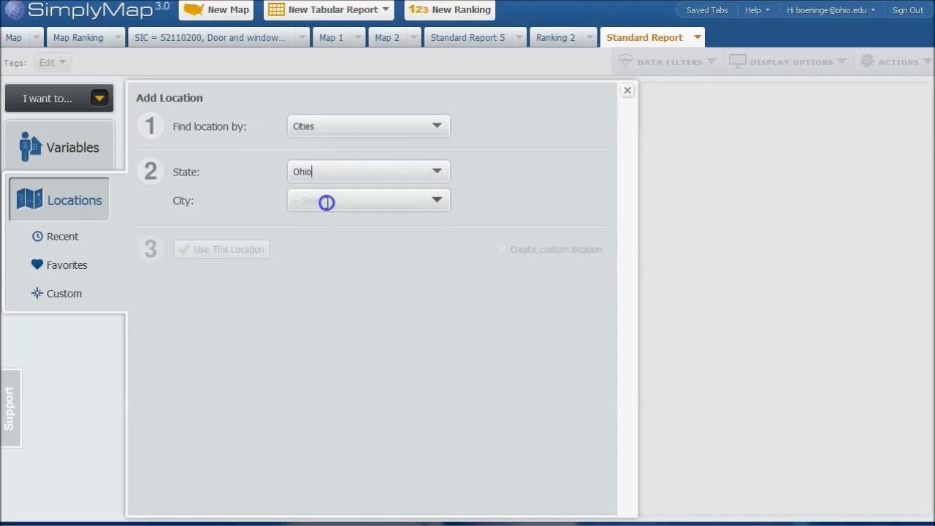
{"action": "left_click", "coordinate": [327, 203]}
{"action": "type", "text": "athens"}
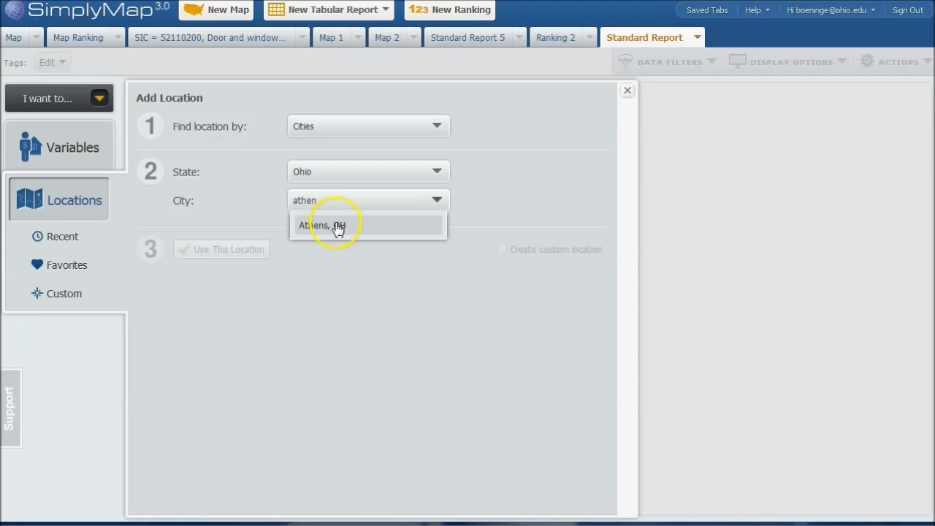
{"action": "left_click", "coordinate": [333, 226]}
{"action": "left_click", "coordinate": [218, 250]}
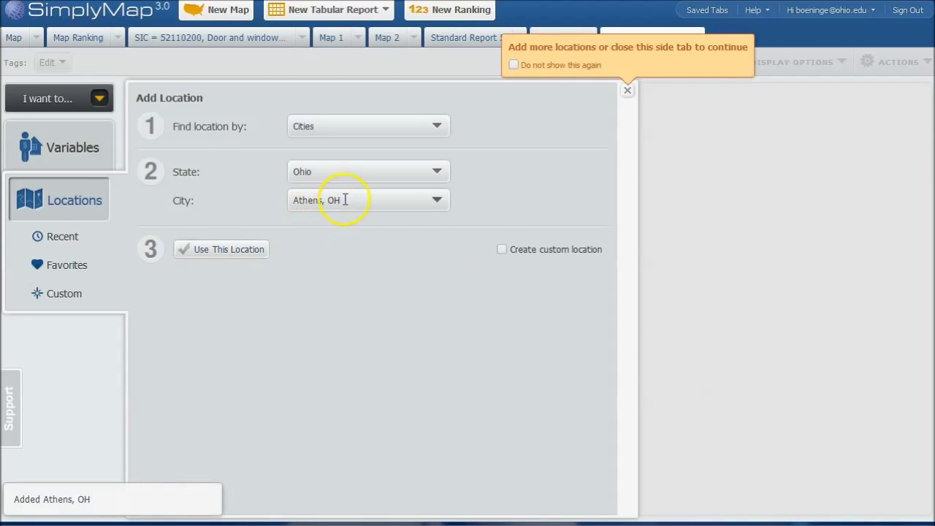
Add Gahanna, OH and Bexley, OH as further report locations
{"action": "left_click_drag", "start_coordinate": [340, 200], "coordinate": [270, 204]}
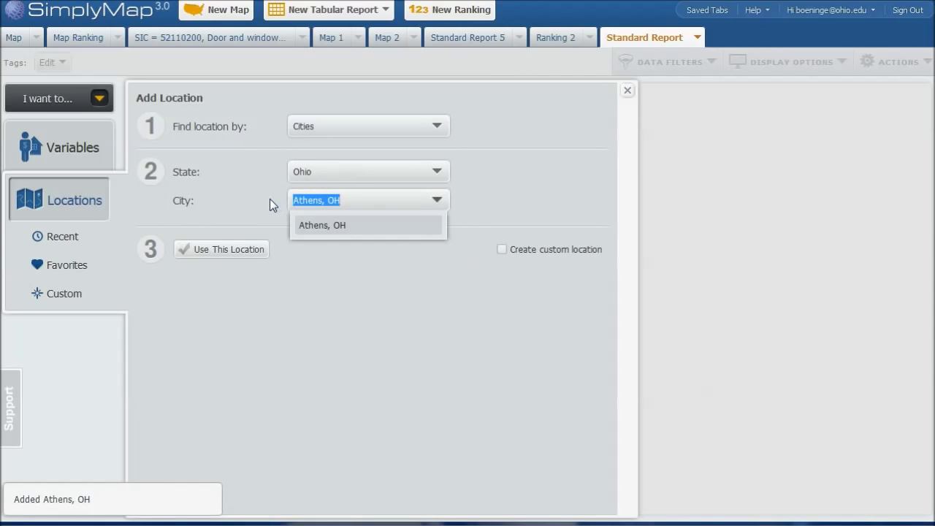
{"action": "type", "text": "ga"}
{"action": "left_click", "coordinate": [334, 226]}
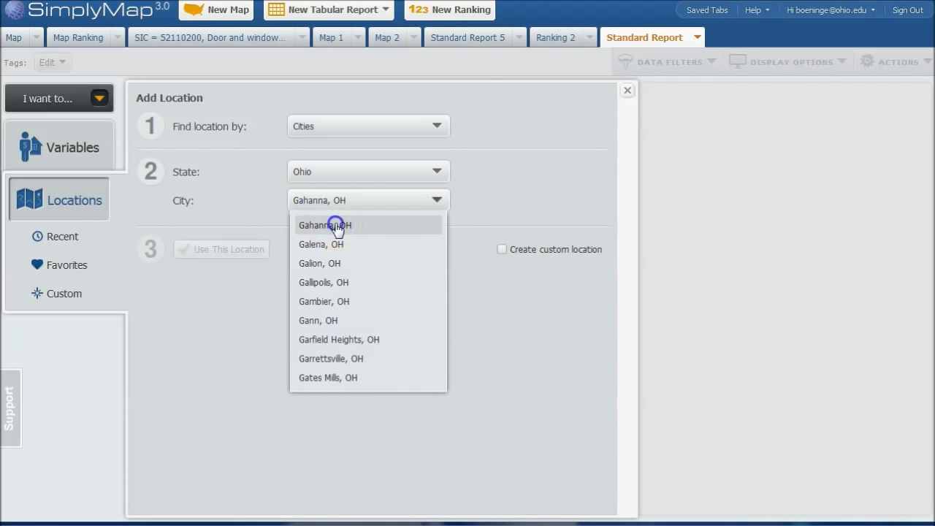
{"action": "left_click", "coordinate": [242, 250]}
{"action": "left_click_drag", "start_coordinate": [355, 200], "coordinate": [282, 199]}
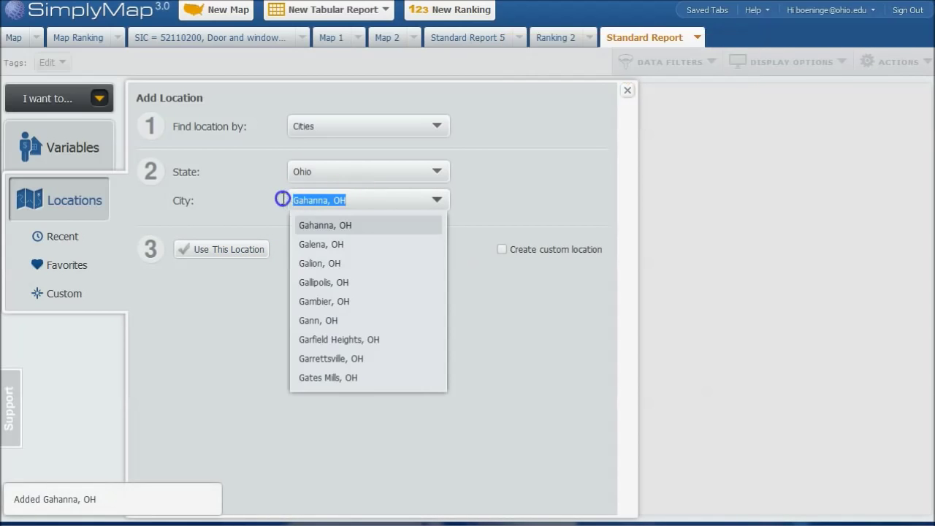
{"action": "type", "text": "bexle"}
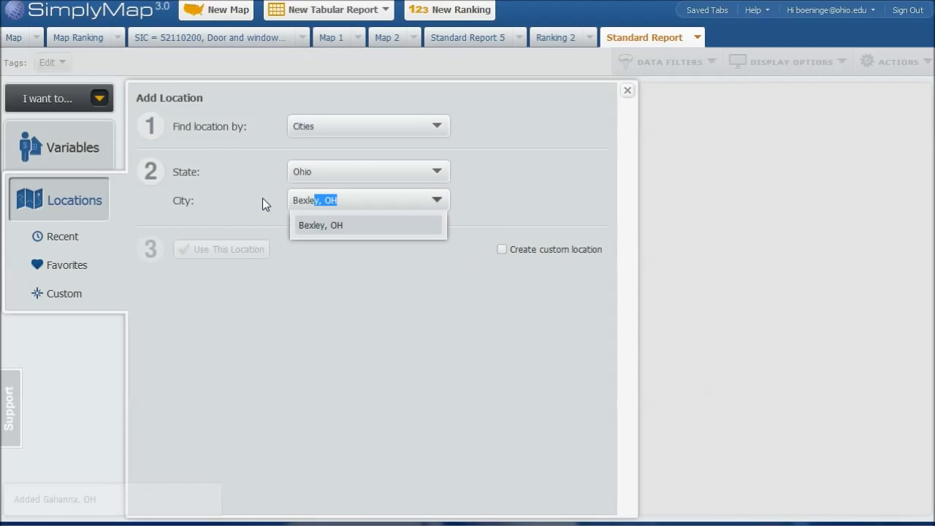
{"action": "left_click", "coordinate": [329, 226]}
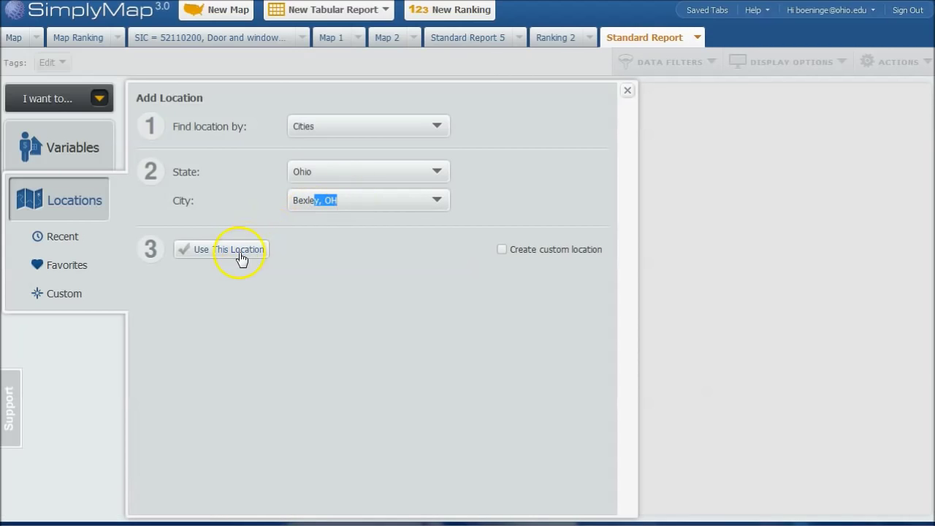
{"action": "left_click", "coordinate": [241, 252]}
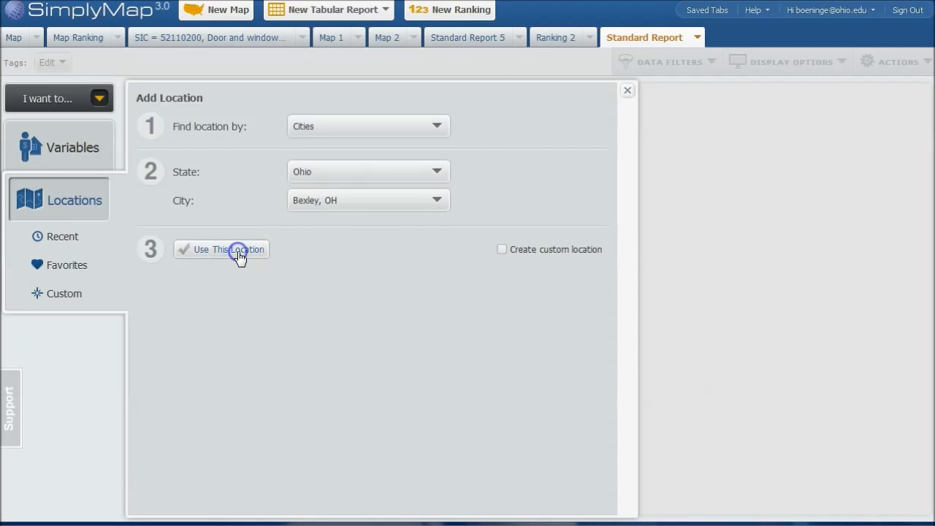
{"action": "left_click", "coordinate": [628, 92]}
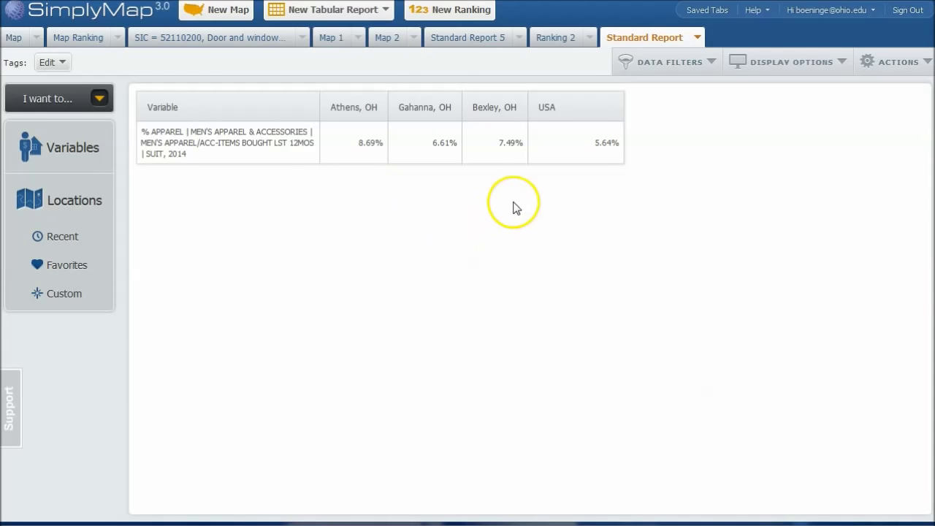
{"action": "mouse_move", "coordinate": [358, 160]}
{"action": "left_click", "coordinate": [223, 437]}
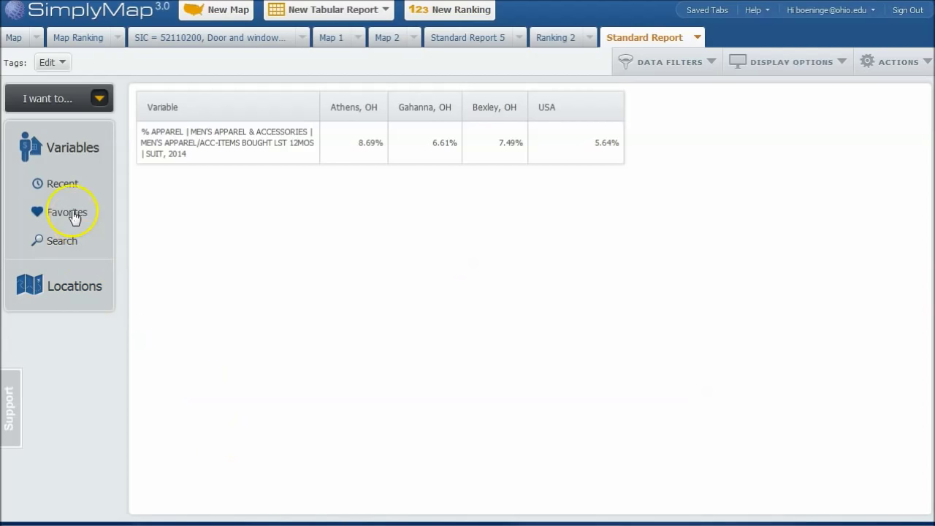
Browse to the Retail Market Power > Expenditures > Men's Wear variables
{"action": "left_click", "coordinate": [76, 152]}
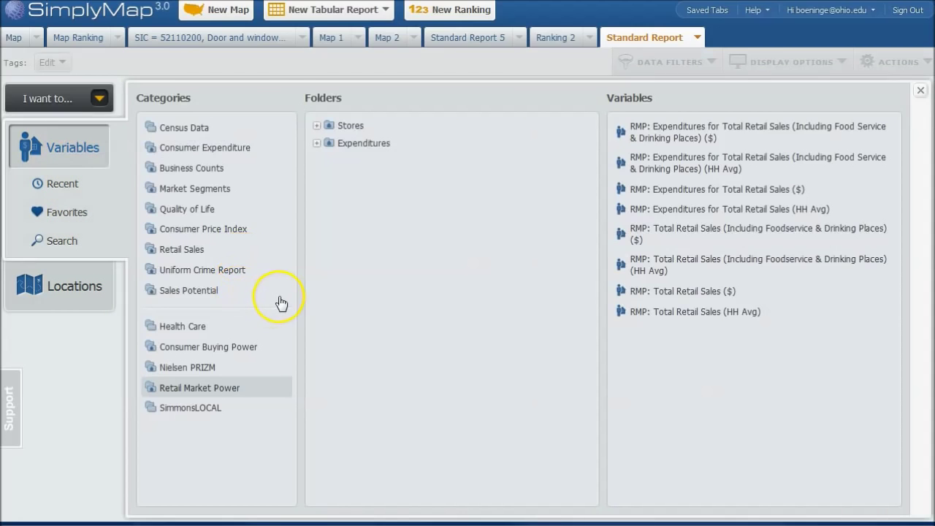
{"action": "left_click", "coordinate": [194, 391]}
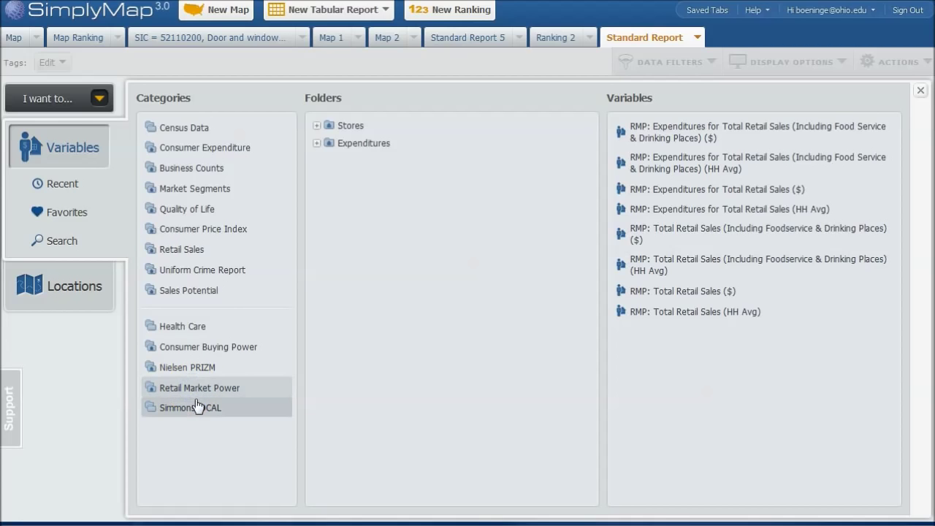
{"action": "left_click", "coordinate": [318, 145]}
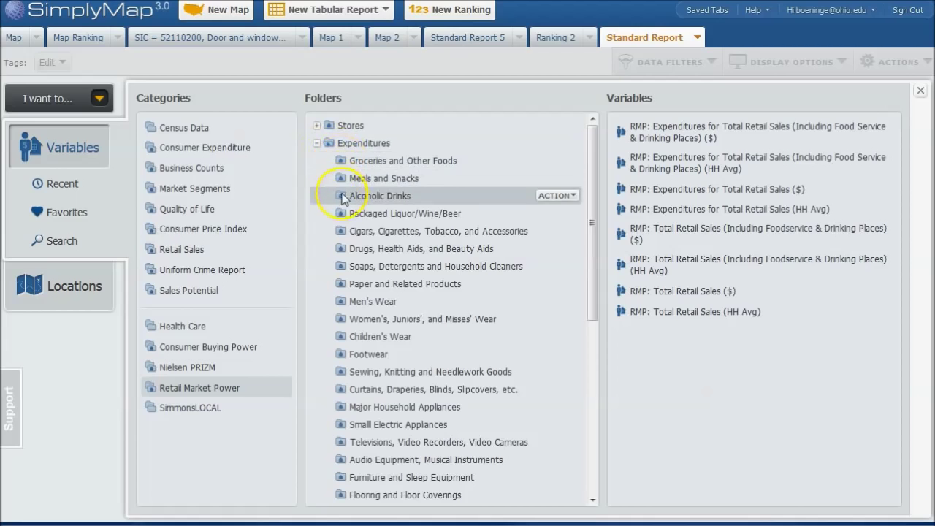
{"action": "left_click", "coordinate": [374, 302]}
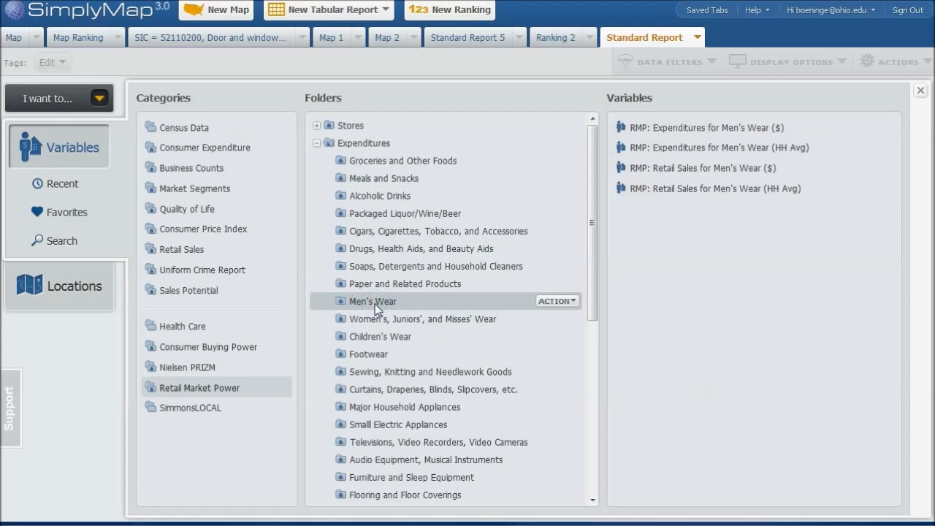
{"action": "left_click", "coordinate": [555, 302]}
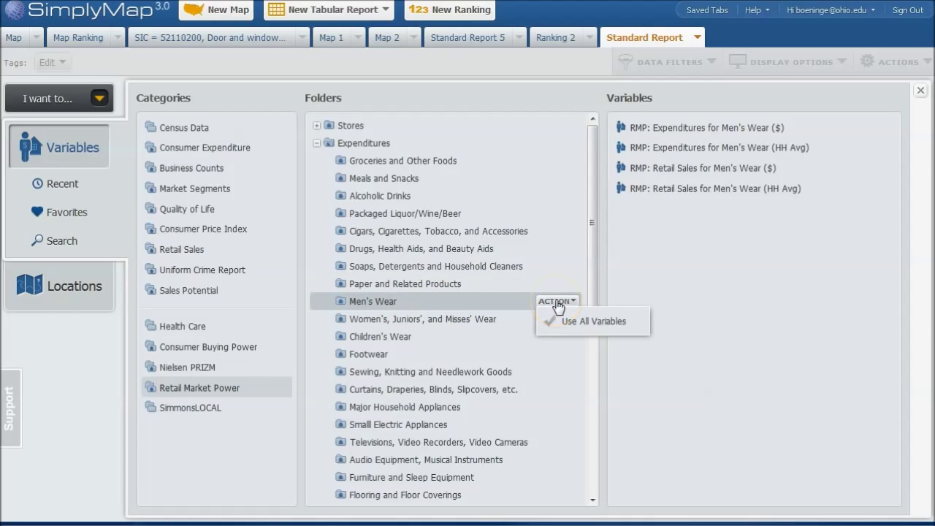
Add Men's Wear expenditures and retail sales, both HH Avg and $, to the report
{"action": "mouse_move", "coordinate": [778, 150]}
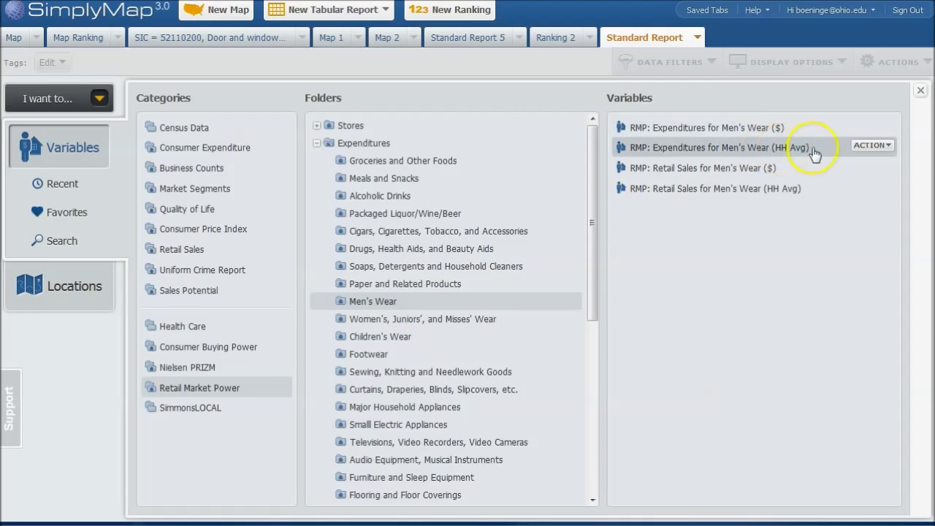
{"action": "left_click", "coordinate": [871, 147]}
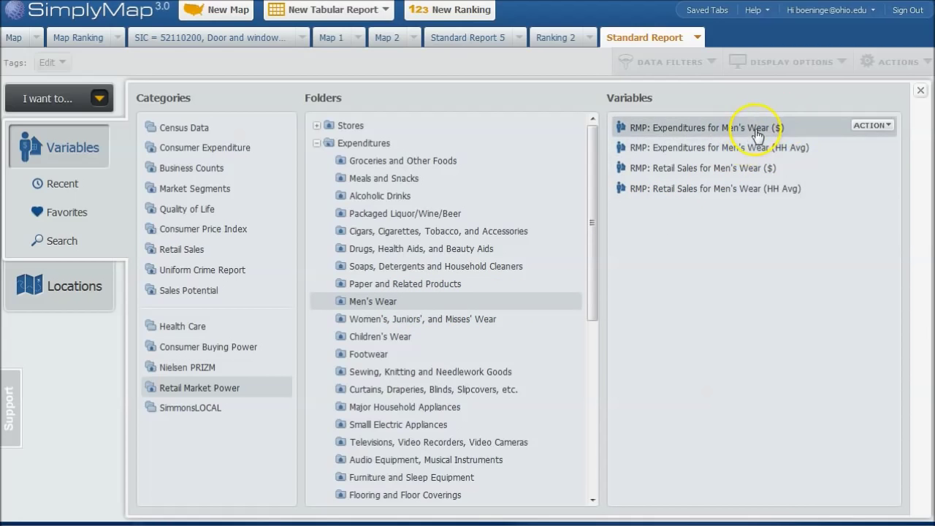
{"action": "left_click", "coordinate": [872, 145]}
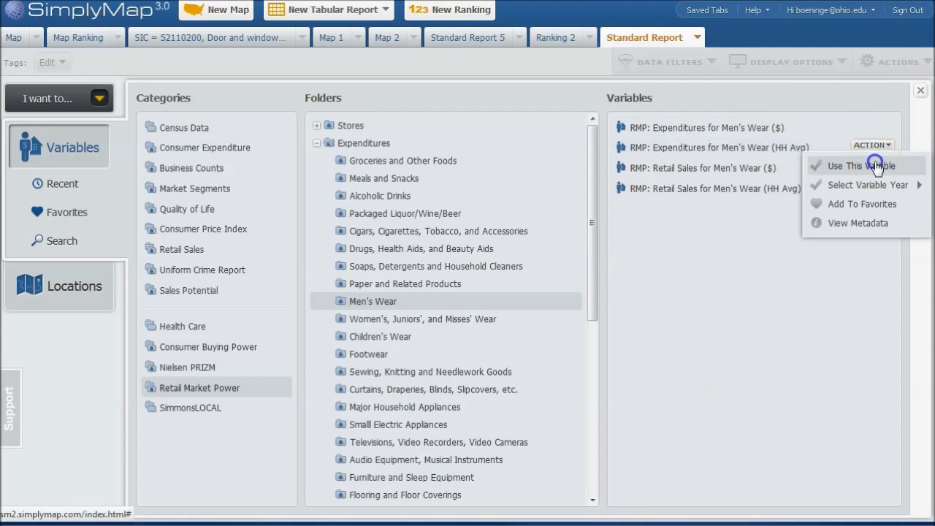
{"action": "left_click", "coordinate": [858, 167]}
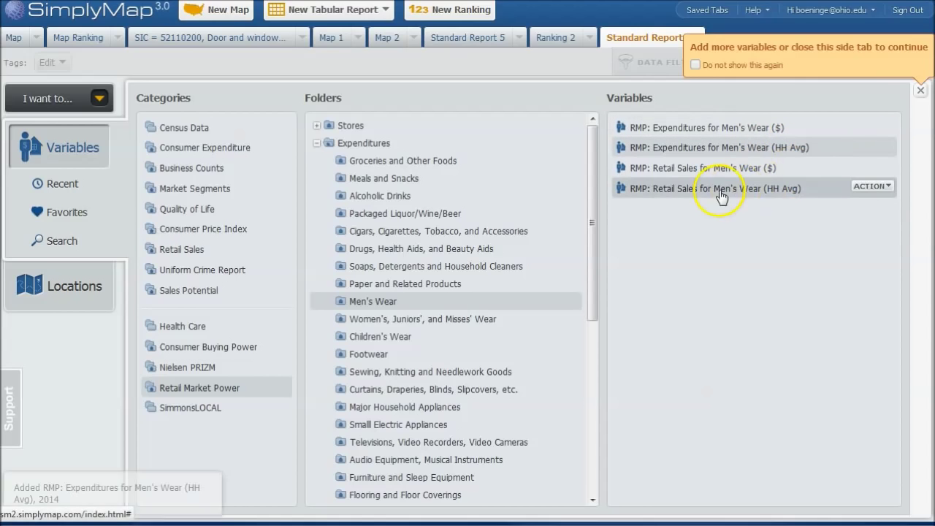
{"action": "left_click", "coordinate": [870, 188]}
{"action": "left_click", "coordinate": [878, 207]}
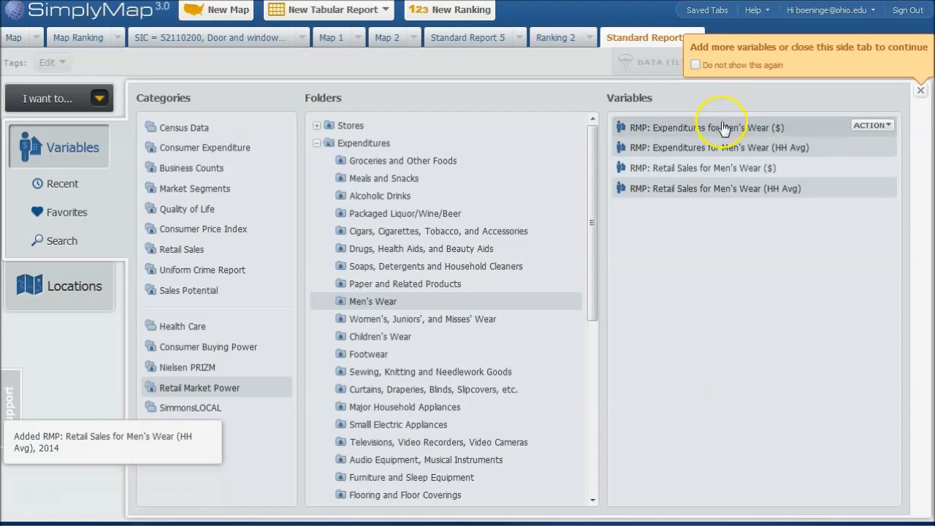
{"action": "left_click", "coordinate": [873, 125]}
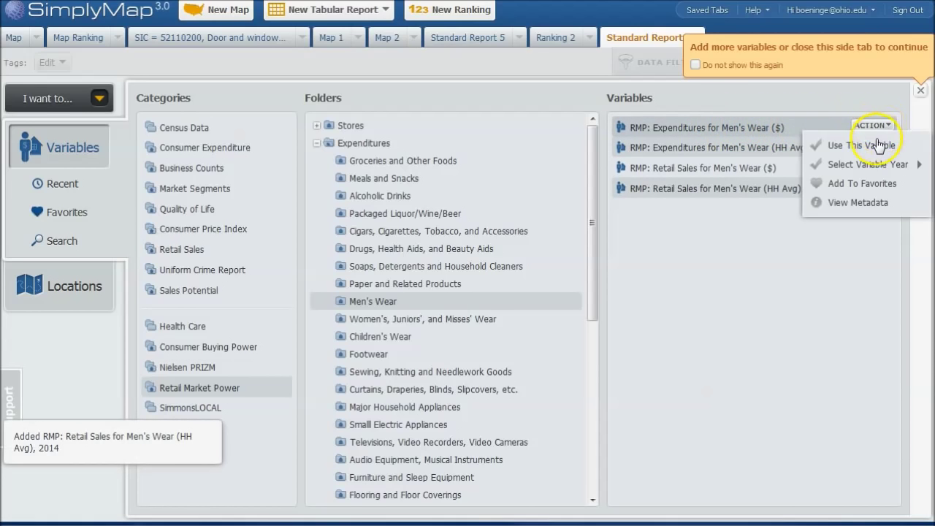
{"action": "left_click", "coordinate": [878, 146]}
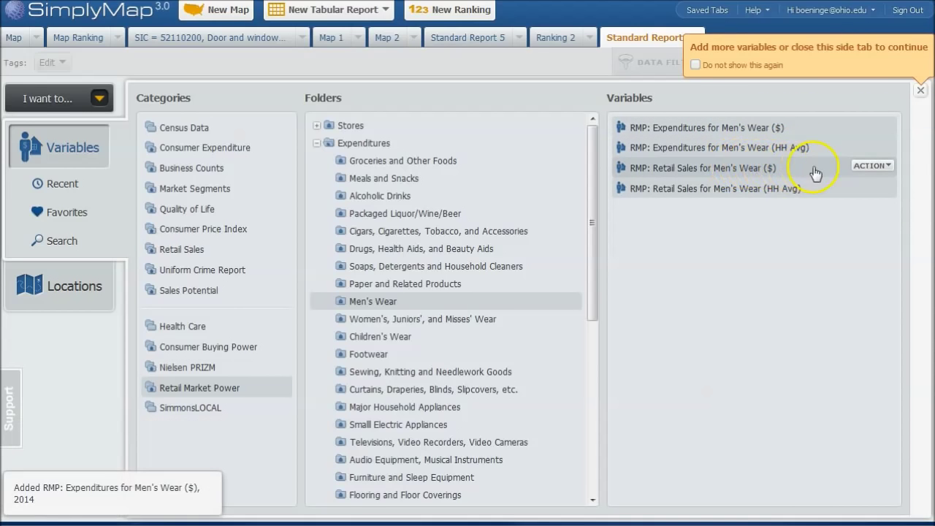
{"action": "left_click", "coordinate": [874, 167]}
{"action": "left_click", "coordinate": [847, 185]}
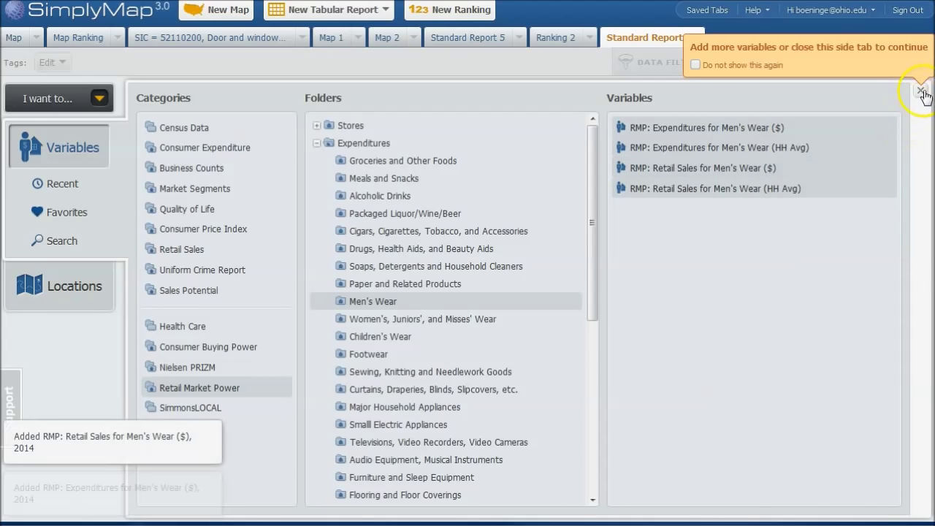
{"action": "left_click", "coordinate": [919, 88]}
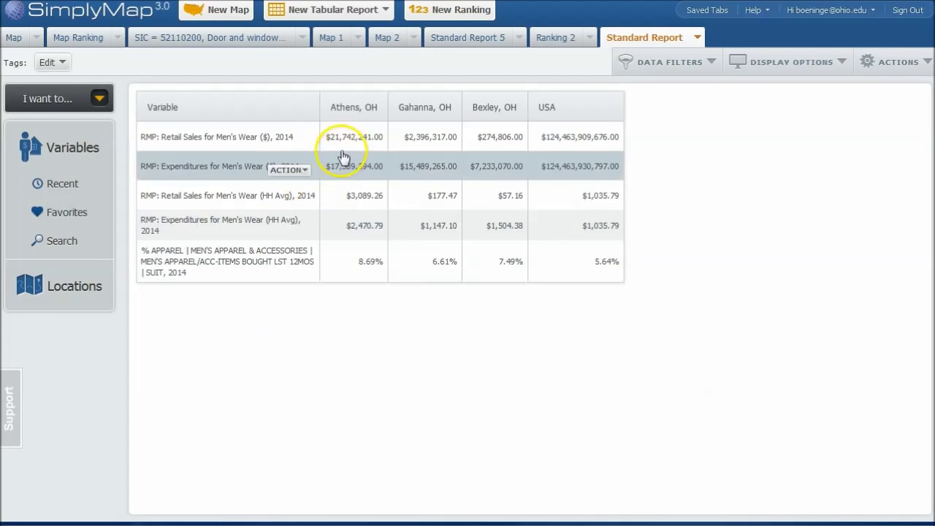
Open the ACTION options for the RMP: Retail Sales for Men's Wear ($) report row
{"action": "mouse_move", "coordinate": [369, 146]}
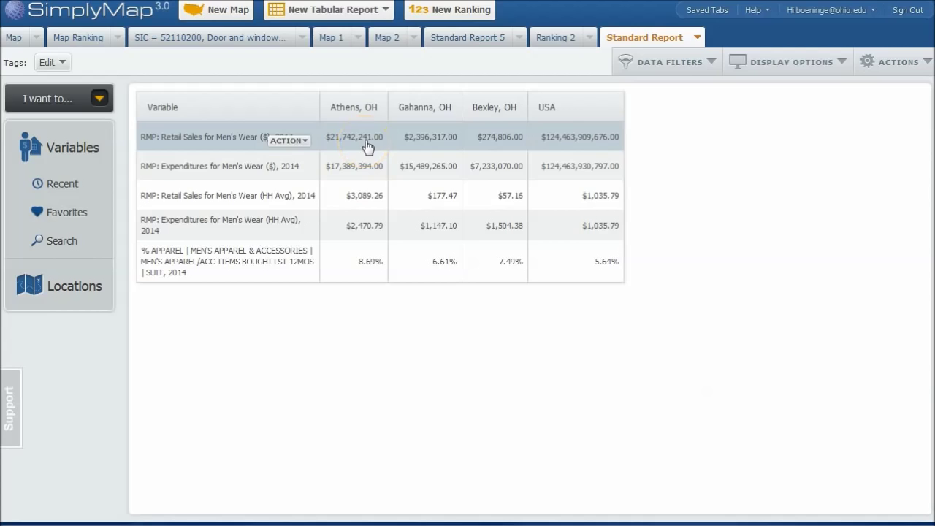
{"action": "left_click", "coordinate": [299, 191]}
{"action": "left_click", "coordinate": [355, 151]}
{"action": "left_click", "coordinate": [289, 140]}
{"action": "left_click", "coordinate": [301, 141]}
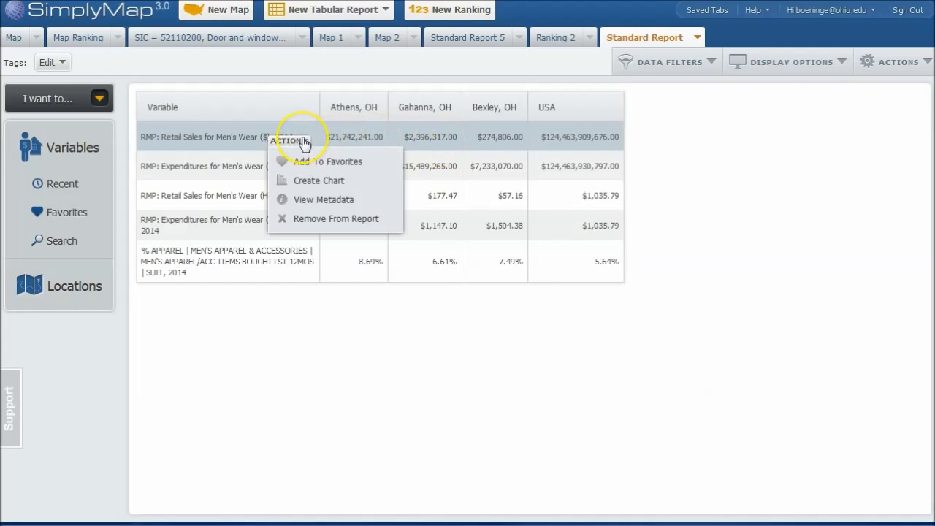
Read the variable's metadata on opportunity gap and surplus, then close it
{"action": "left_click", "coordinate": [307, 200]}
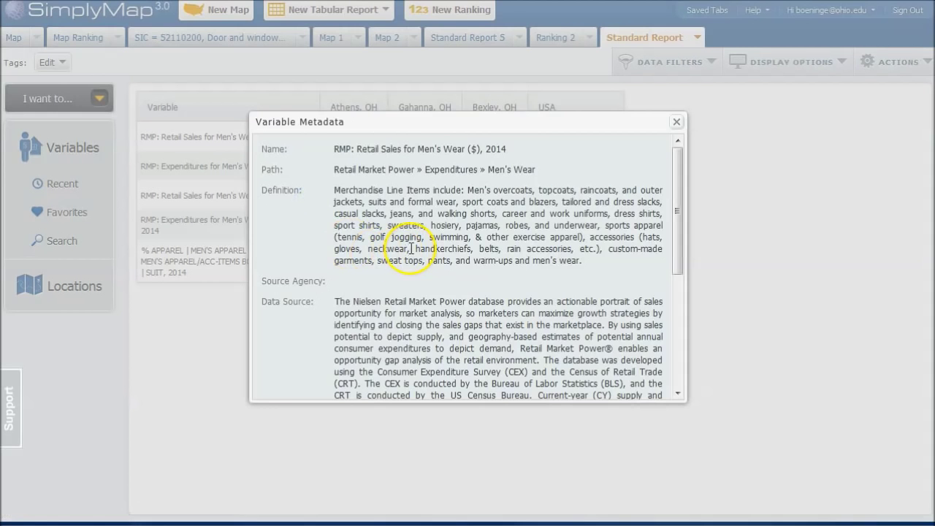
{"action": "scroll", "coordinate": [416, 243], "scroll_direction": "down", "scroll_amount": 3}
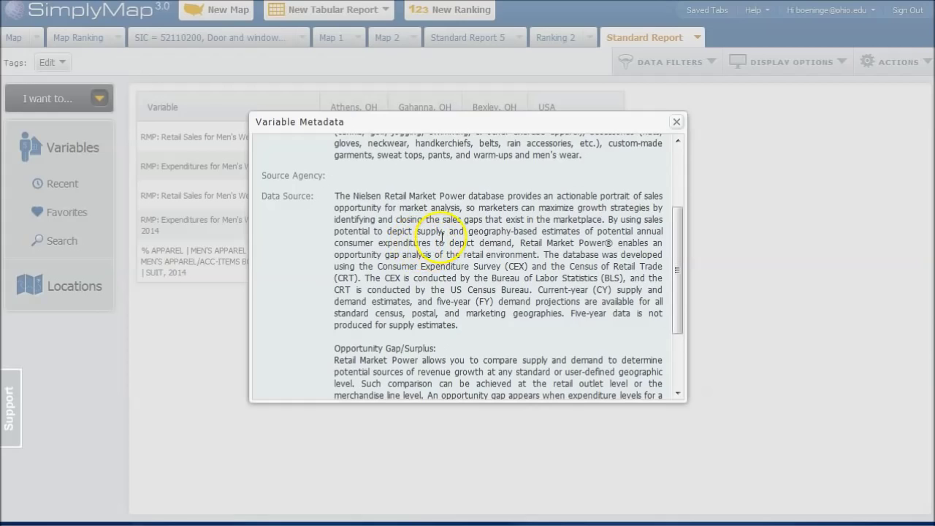
{"action": "scroll", "coordinate": [431, 241], "scroll_direction": "down", "scroll_amount": 3}
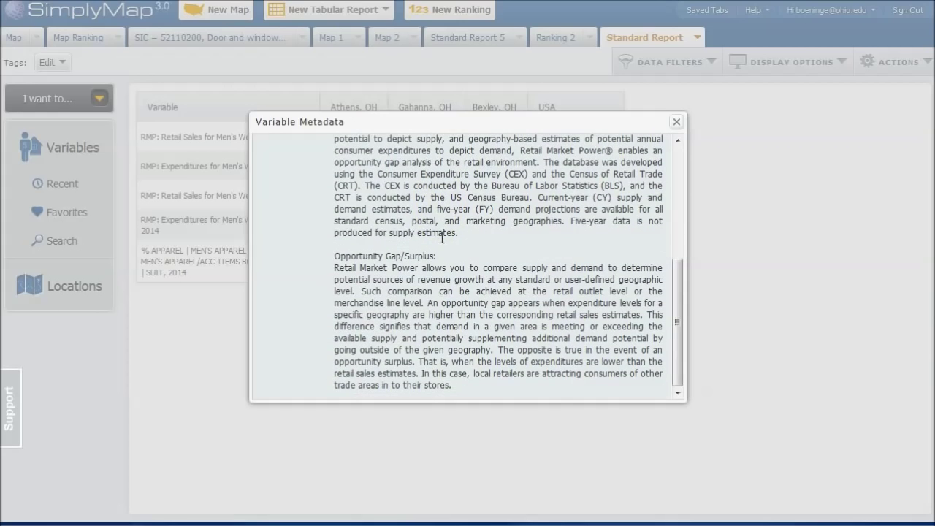
{"action": "left_click_drag", "start_coordinate": [428, 302], "coordinate": [644, 318]}
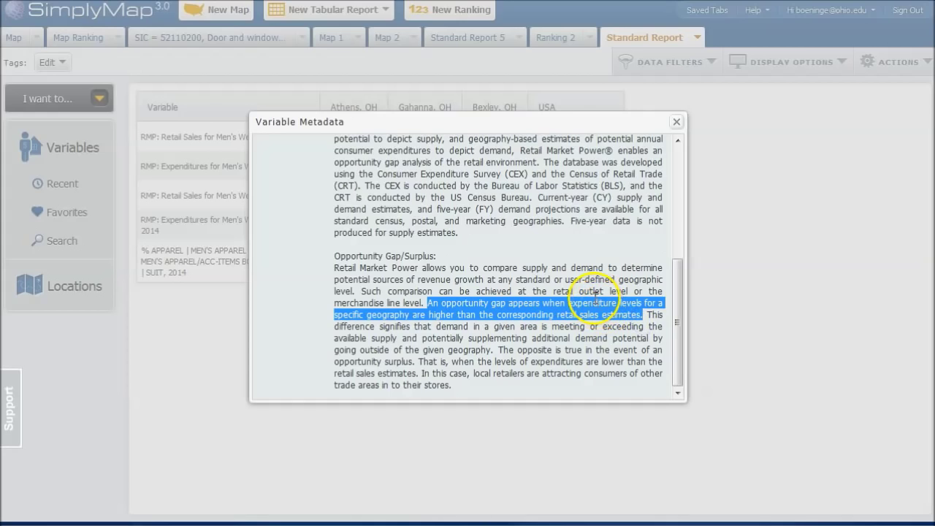
{"action": "left_click", "coordinate": [676, 122]}
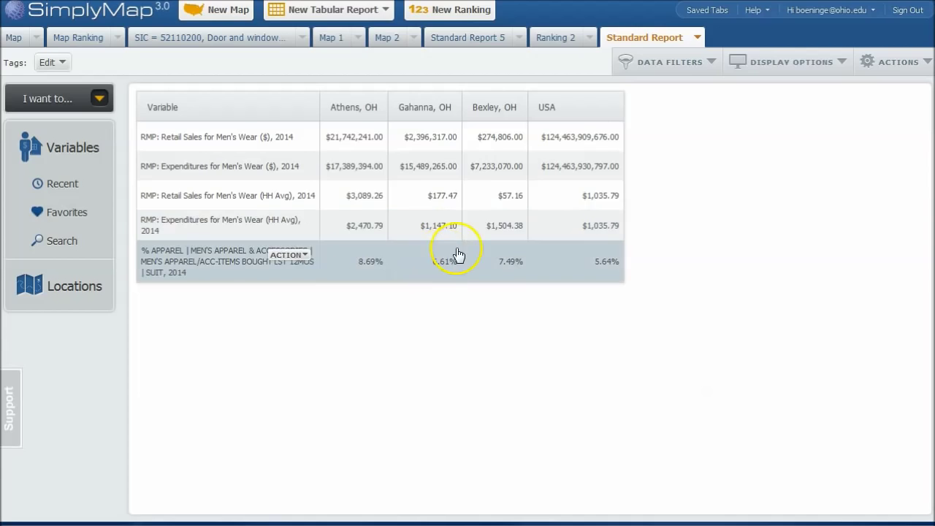
{"action": "left_click", "coordinate": [435, 213]}
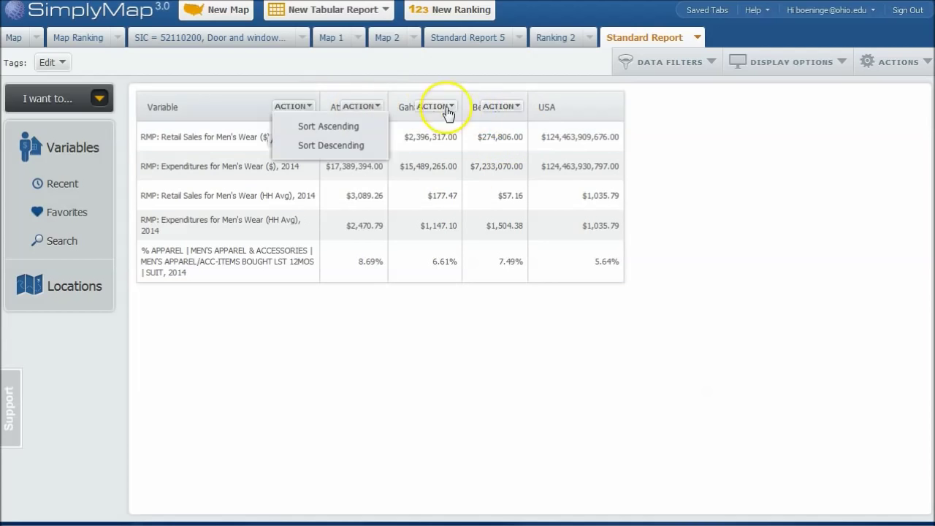
{"action": "left_click", "coordinate": [501, 106]}
{"action": "left_click", "coordinate": [655, 120]}
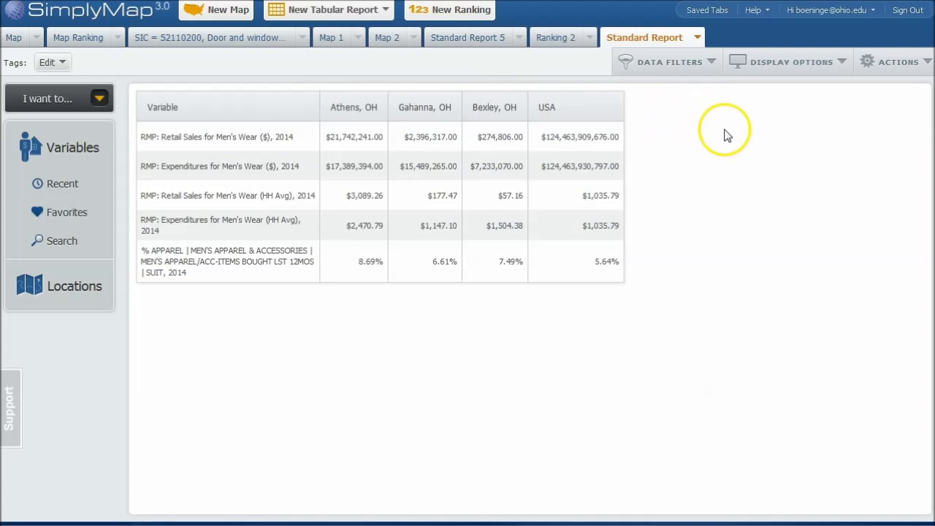
{"action": "left_click", "coordinate": [448, 10]}
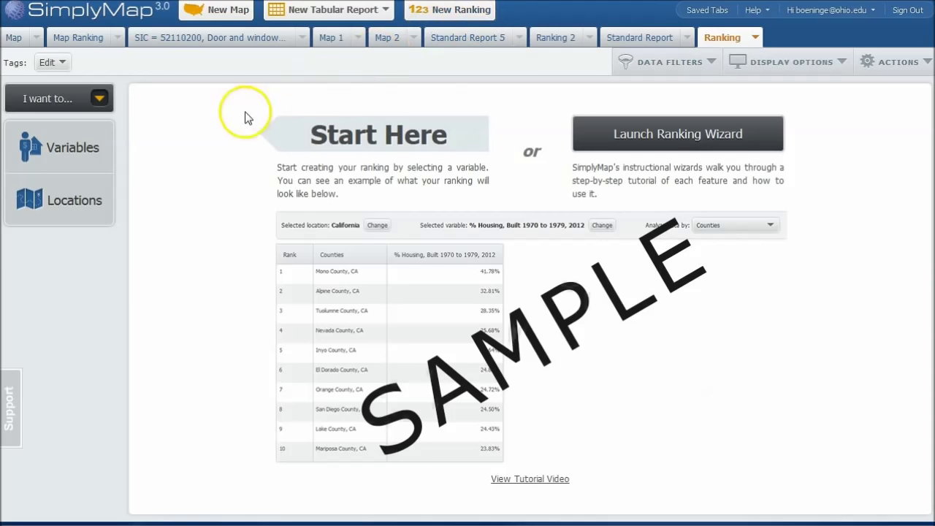
Set the ranking's location to the state of Ohio, found by States
{"action": "left_click", "coordinate": [58, 207]}
{"action": "left_click", "coordinate": [352, 130]}
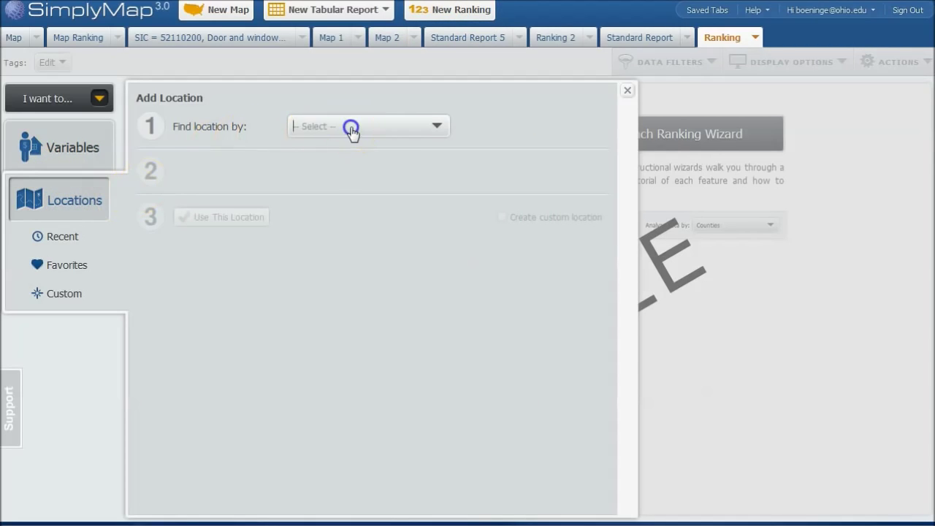
{"action": "left_click", "coordinate": [319, 171]}
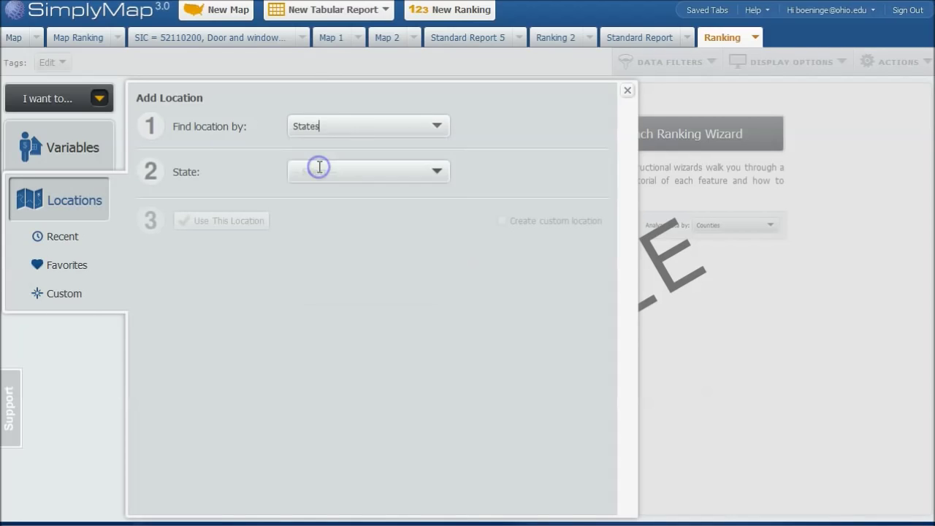
{"action": "left_click", "coordinate": [328, 173]}
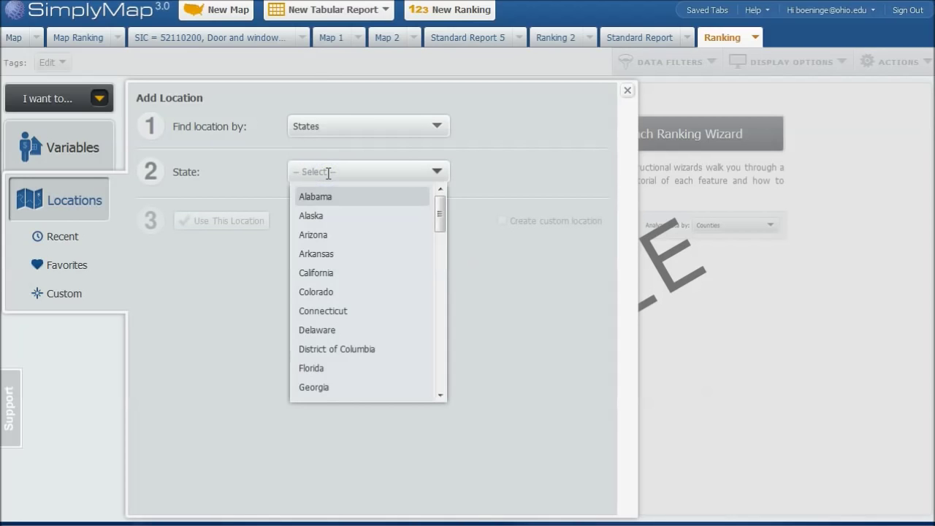
{"action": "type", "text": "Ohio"}
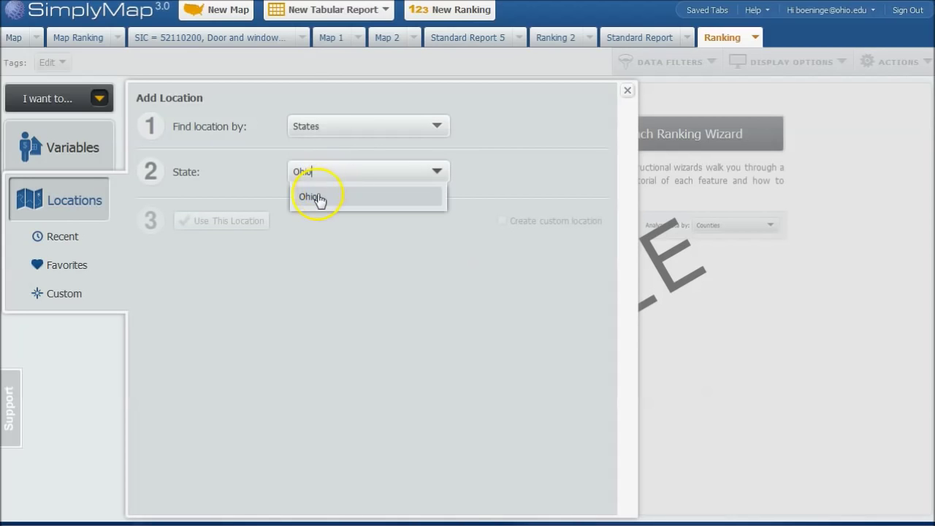
{"action": "left_click", "coordinate": [311, 197]}
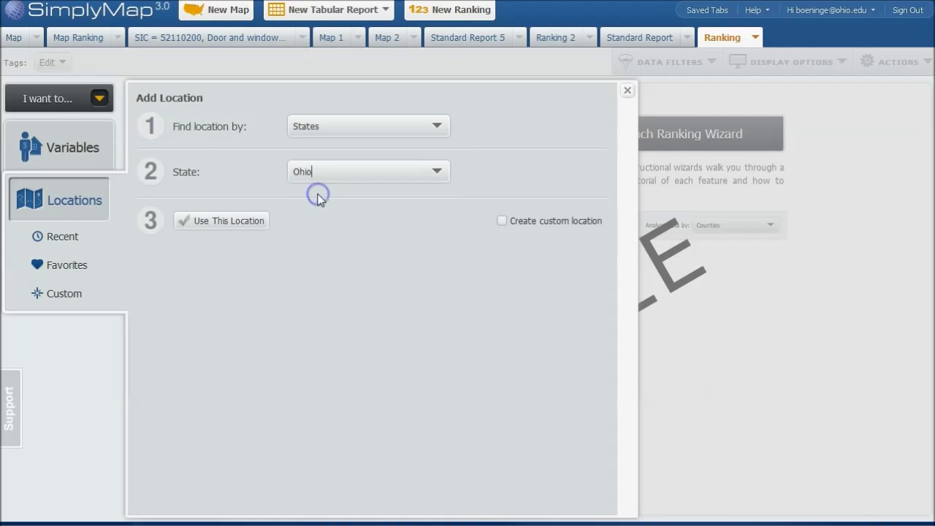
{"action": "left_click", "coordinate": [224, 222]}
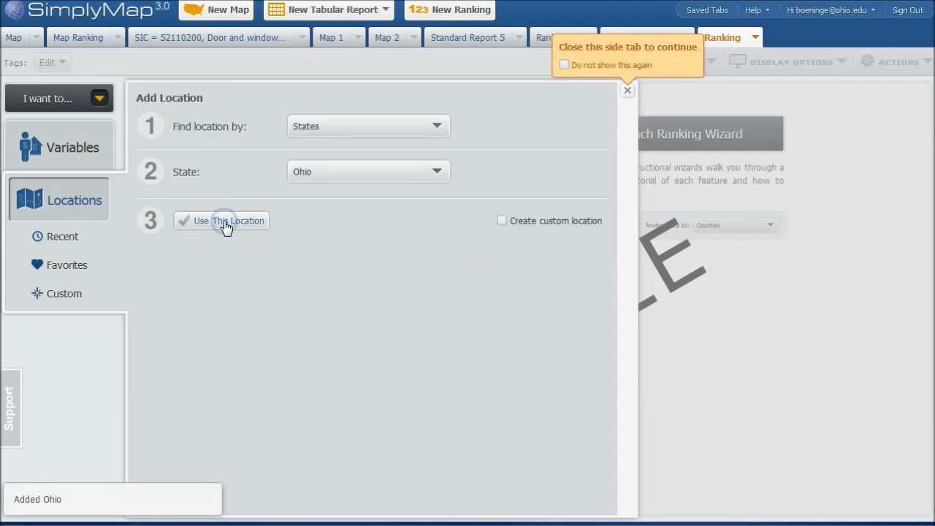
{"action": "left_click", "coordinate": [626, 90]}
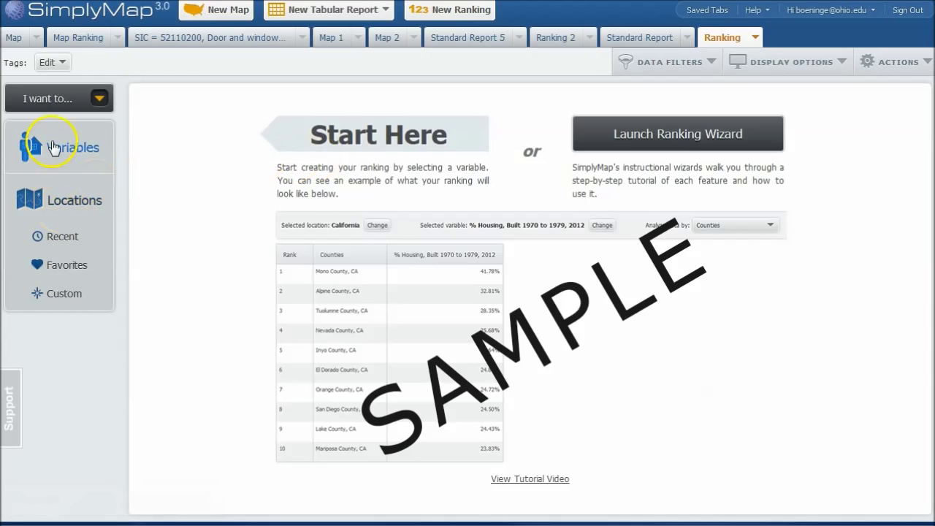
Search the variables for 'suit' and look through the women's suit results
{"action": "left_click", "coordinate": [62, 149]}
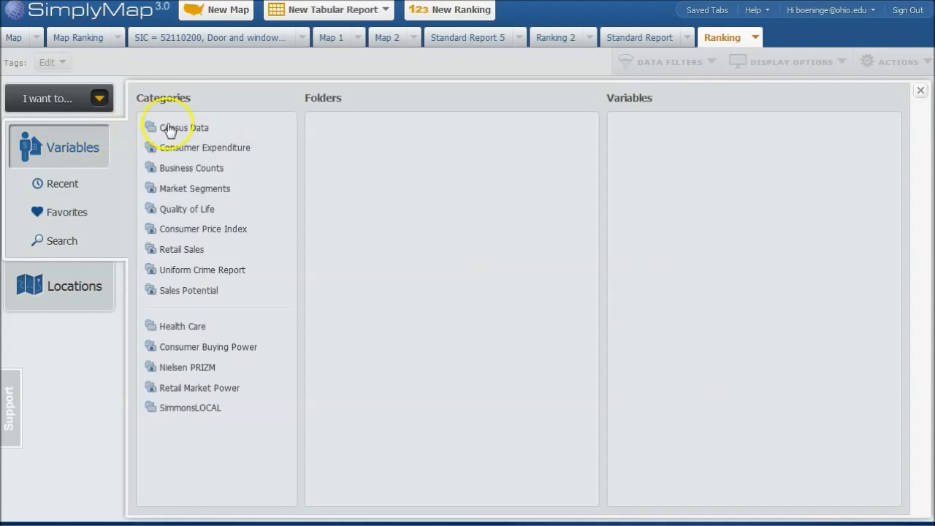
{"action": "left_click", "coordinate": [57, 243]}
{"action": "type", "text": "suit"}
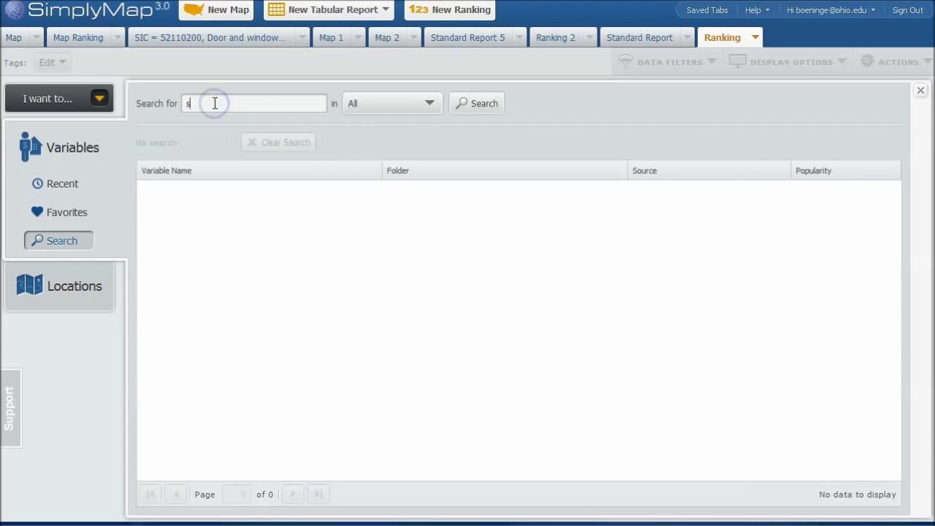
{"action": "left_click", "coordinate": [486, 104]}
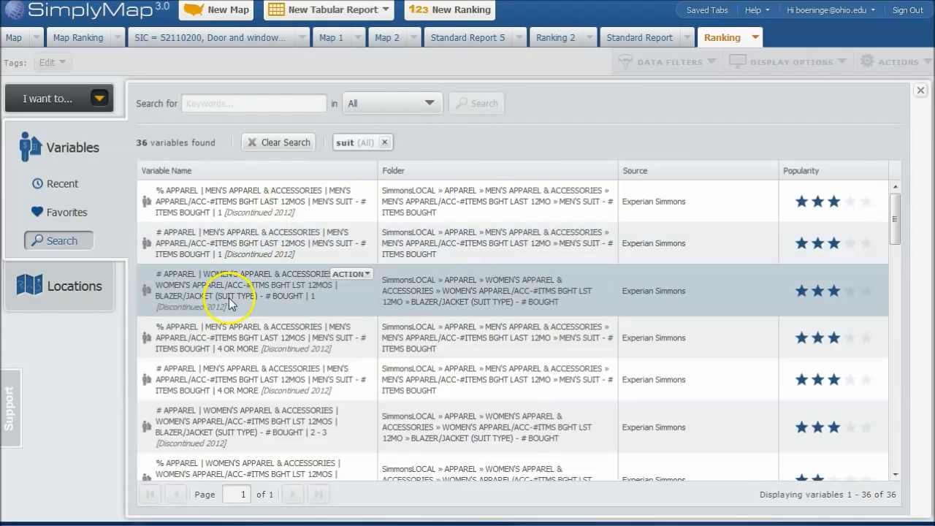
{"action": "scroll", "coordinate": [241, 313], "scroll_direction": "down", "scroll_amount": 5}
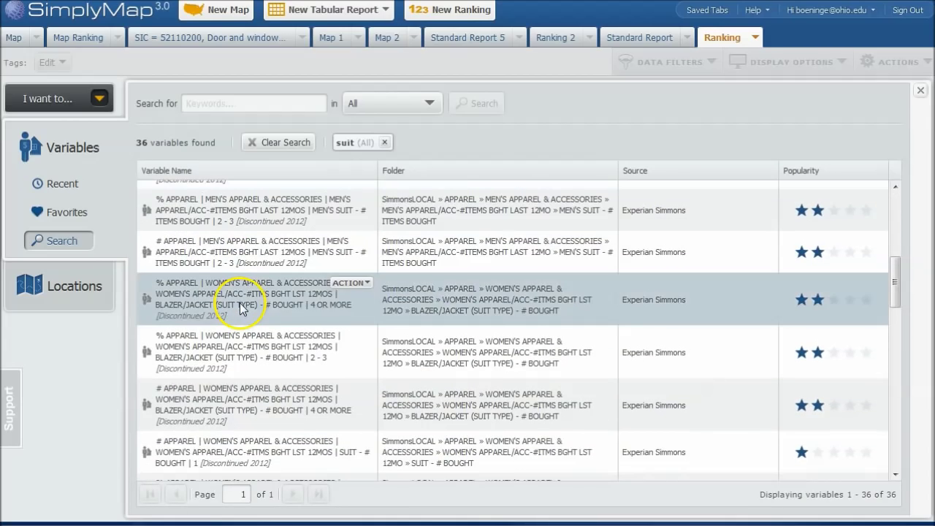
{"action": "scroll", "coordinate": [241, 307], "scroll_direction": "down", "scroll_amount": 1}
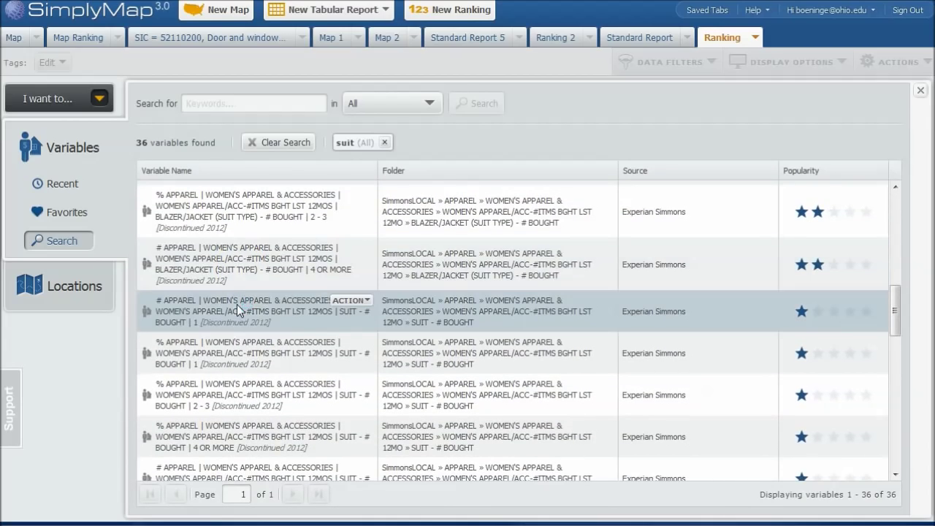
{"action": "left_click", "coordinate": [232, 314]}
{"action": "left_click", "coordinate": [208, 353]}
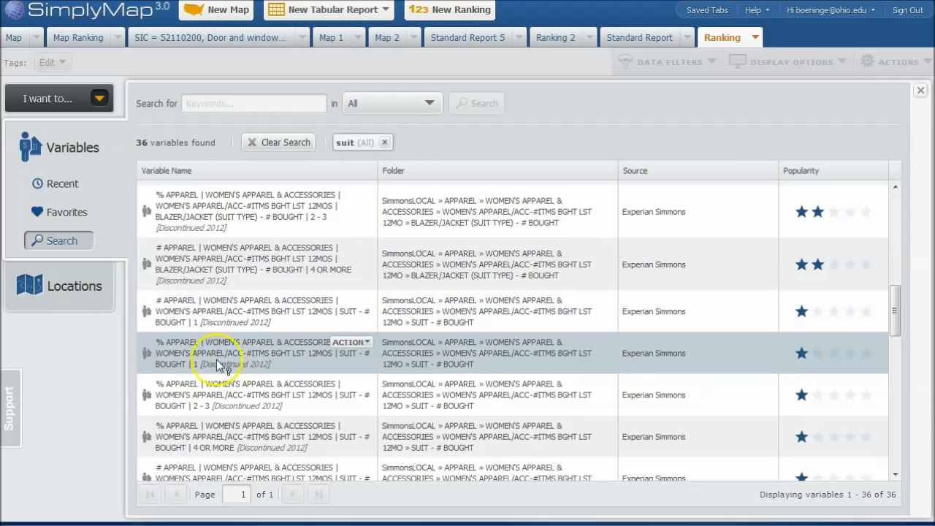
{"action": "left_click", "coordinate": [220, 384]}
{"action": "scroll", "coordinate": [232, 351], "scroll_direction": "down", "scroll_amount": 3}
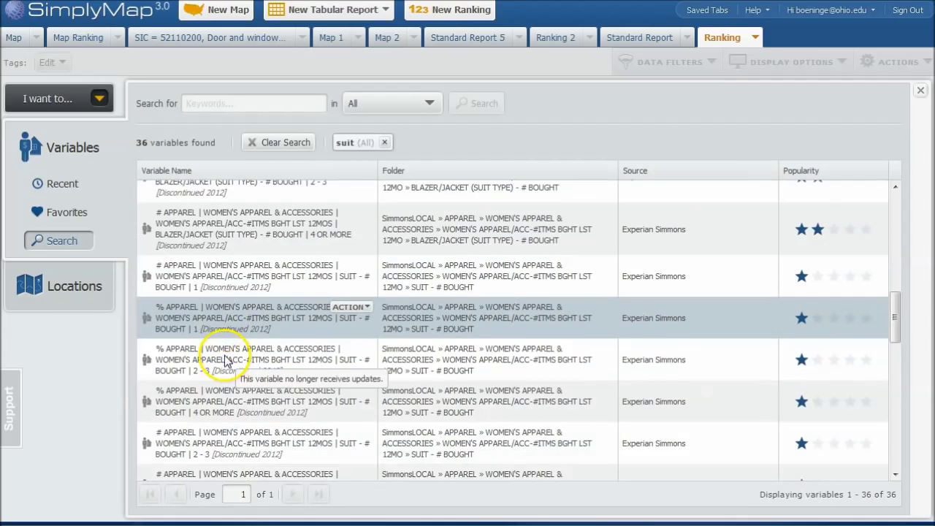
{"action": "scroll", "coordinate": [236, 340], "scroll_direction": "down", "scroll_amount": 1}
Use the 2014 # men's suits bought variable for the Ohio ranking
{"action": "left_click", "coordinate": [232, 341]}
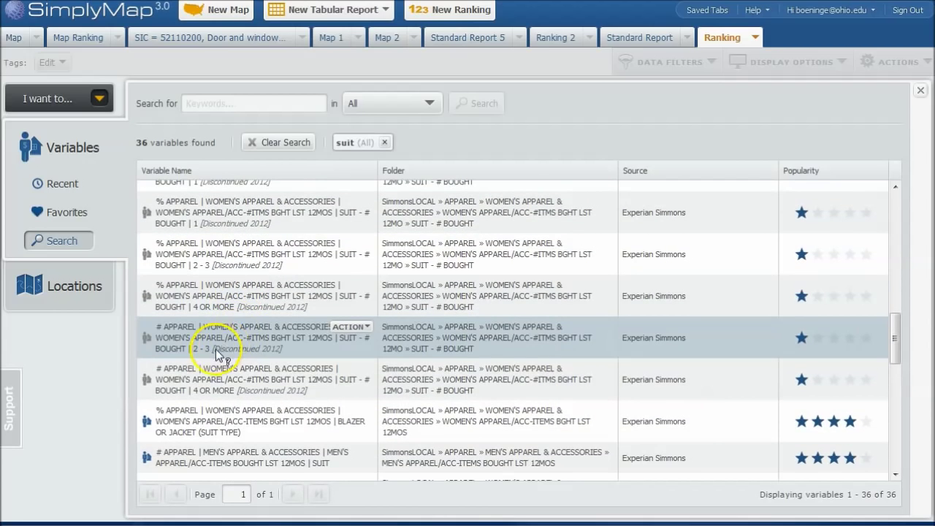
{"action": "left_click", "coordinate": [199, 369]}
{"action": "scroll", "coordinate": [202, 351], "scroll_direction": "down", "scroll_amount": 1}
{"action": "left_click", "coordinate": [188, 372]}
{"action": "scroll", "coordinate": [183, 383], "scroll_direction": "down", "scroll_amount": 1}
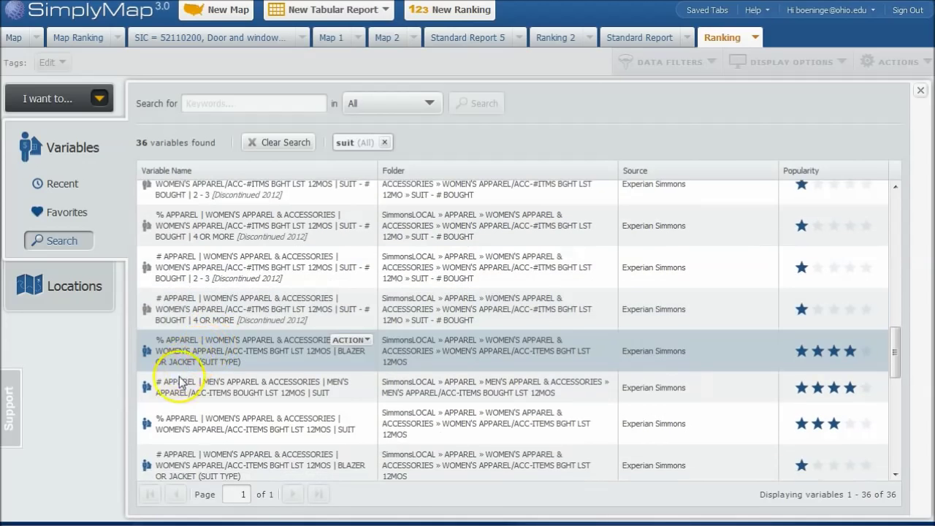
{"action": "left_click", "coordinate": [182, 394]}
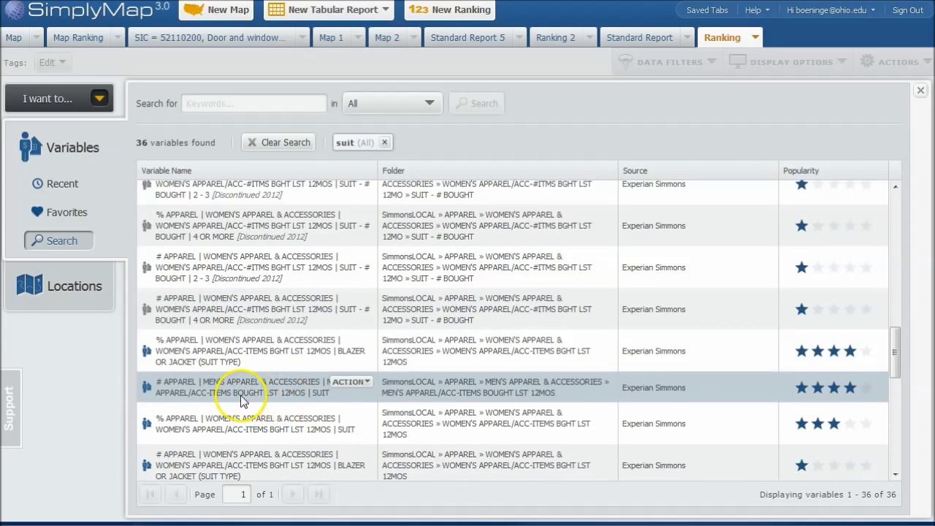
{"action": "left_click", "coordinate": [362, 383]}
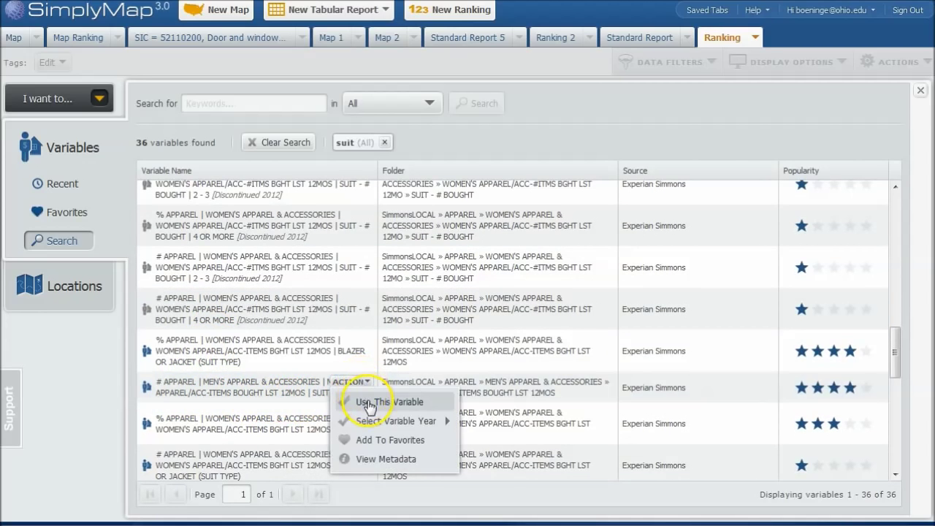
{"action": "left_click", "coordinate": [368, 403]}
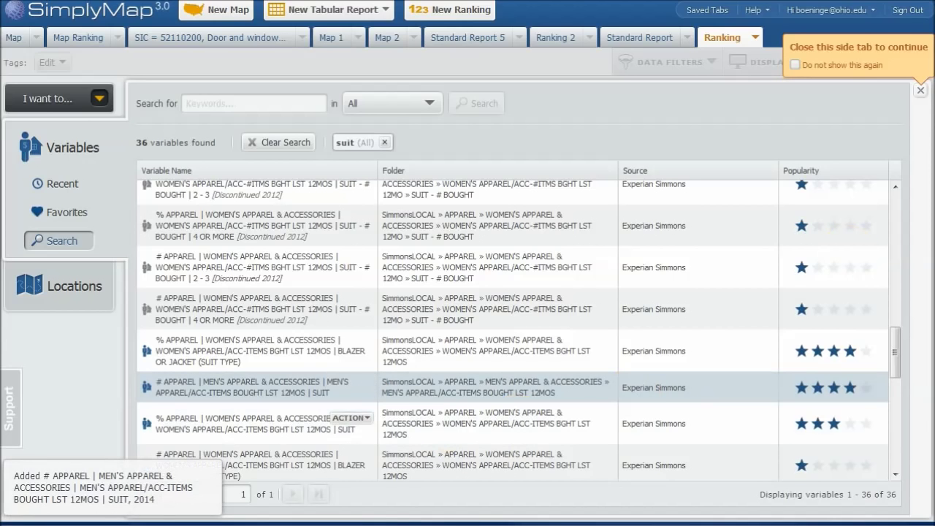
{"action": "left_click", "coordinate": [919, 89]}
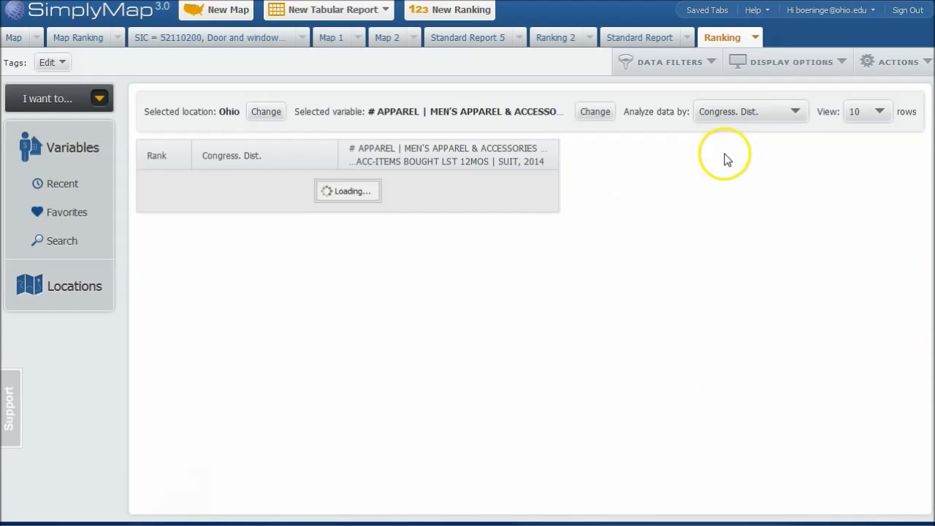
Rank Ohio by cities instead of congressional districts, showing 100 rows
{"action": "mouse_move", "coordinate": [285, 220]}
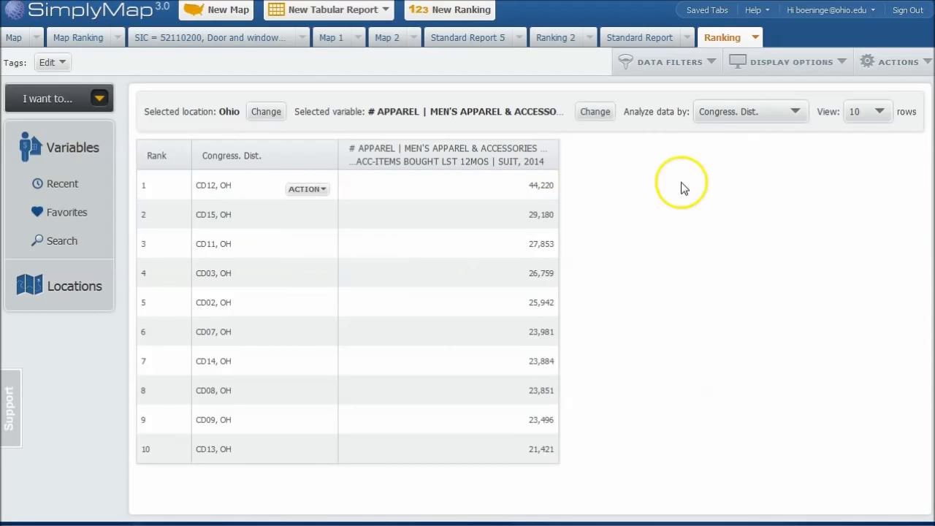
{"action": "left_click", "coordinate": [793, 112]}
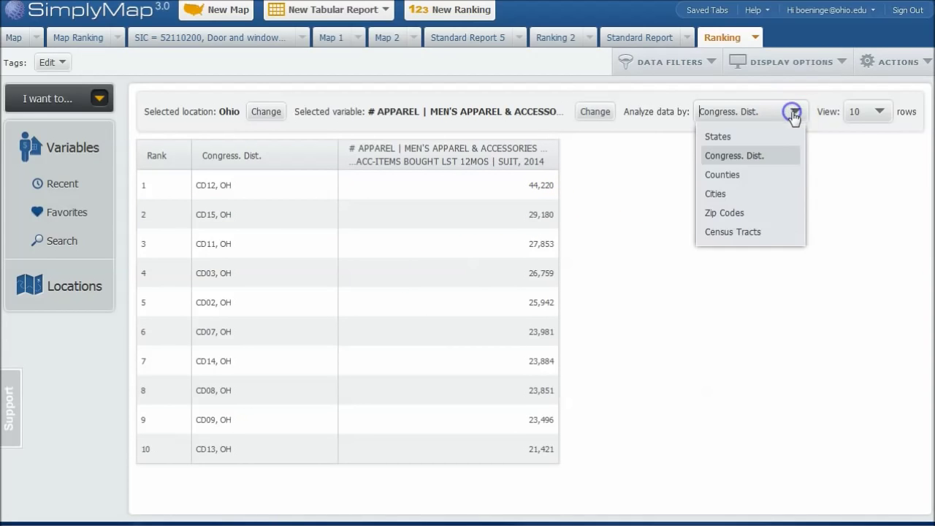
{"action": "left_click", "coordinate": [723, 193]}
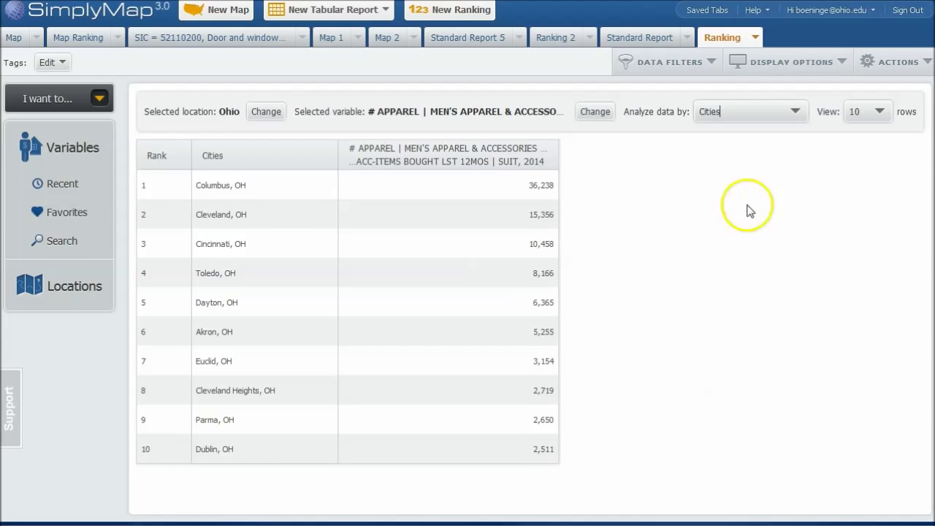
{"action": "left_click", "coordinate": [856, 111]}
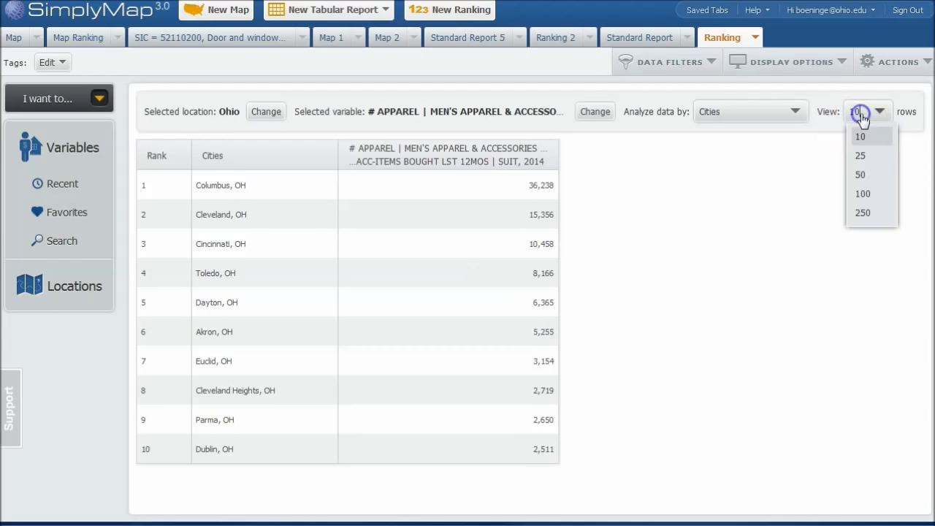
{"action": "left_click", "coordinate": [861, 193]}
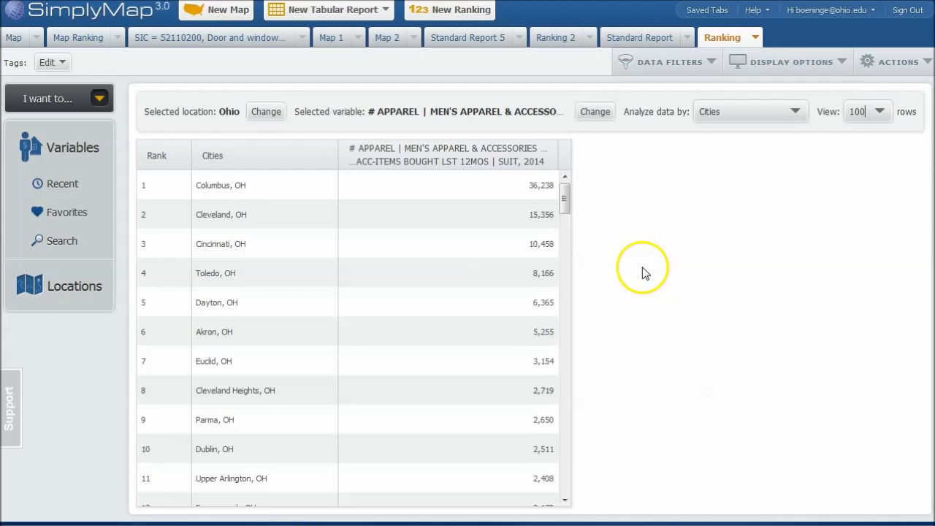
Scroll the city ranking back to the top and return to the Standard Report
{"action": "scroll", "coordinate": [537, 285], "scroll_direction": "down", "scroll_amount": 3}
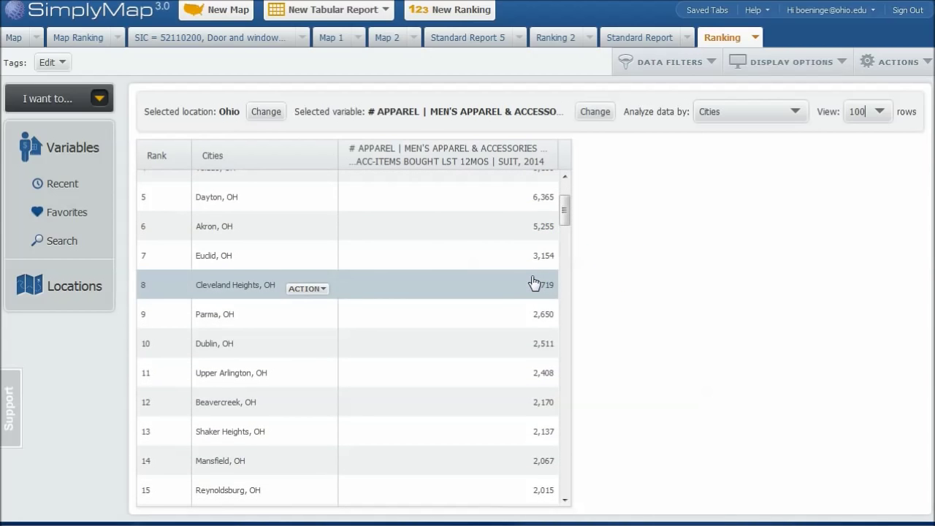
{"action": "scroll", "coordinate": [533, 284], "scroll_direction": "up", "scroll_amount": 3}
{"action": "left_click", "coordinate": [569, 267]}
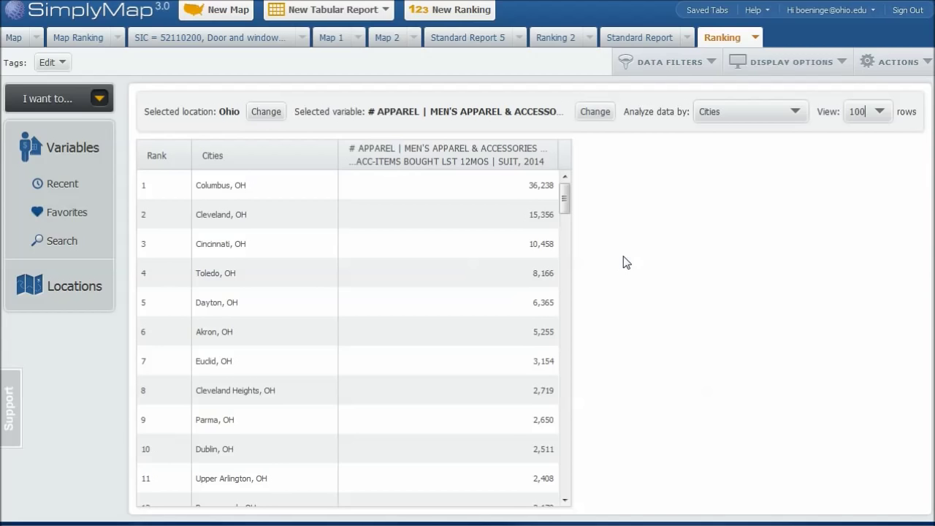
{"action": "left_click", "coordinate": [637, 39]}
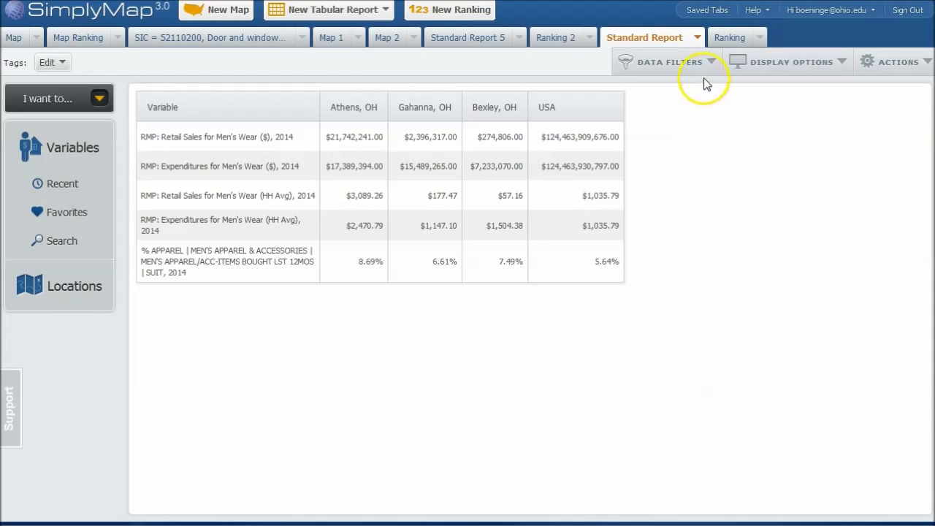
Create Map 3 and set Ohio, picked from recent locations, as its location
{"action": "left_click", "coordinate": [218, 11]}
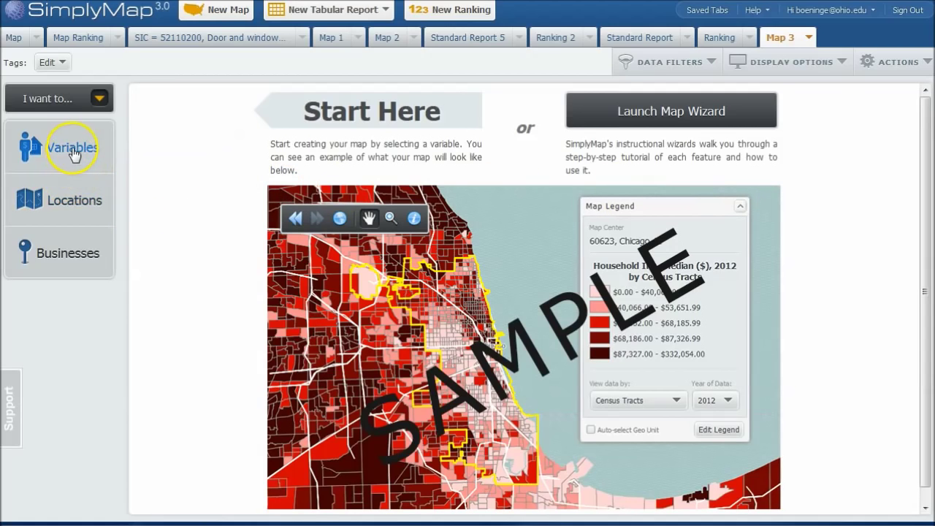
{"action": "left_click", "coordinate": [73, 200]}
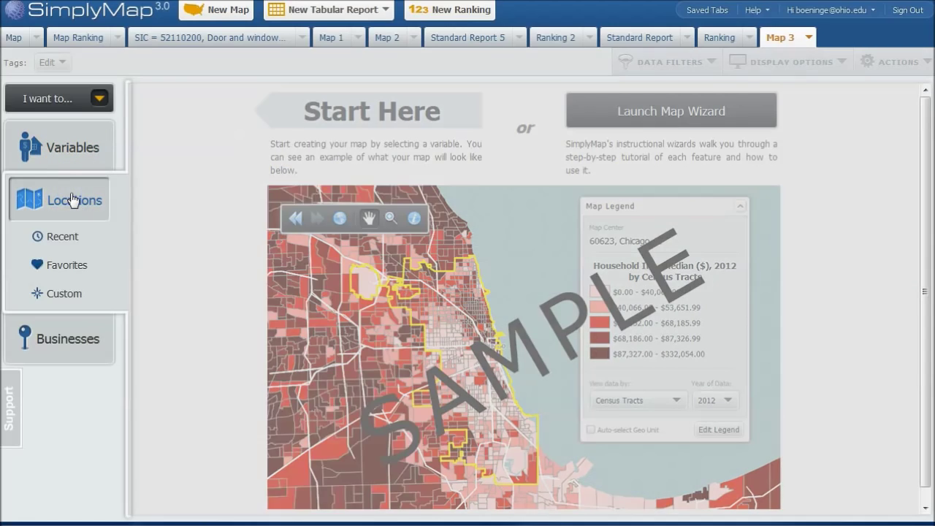
{"action": "left_click", "coordinate": [54, 241]}
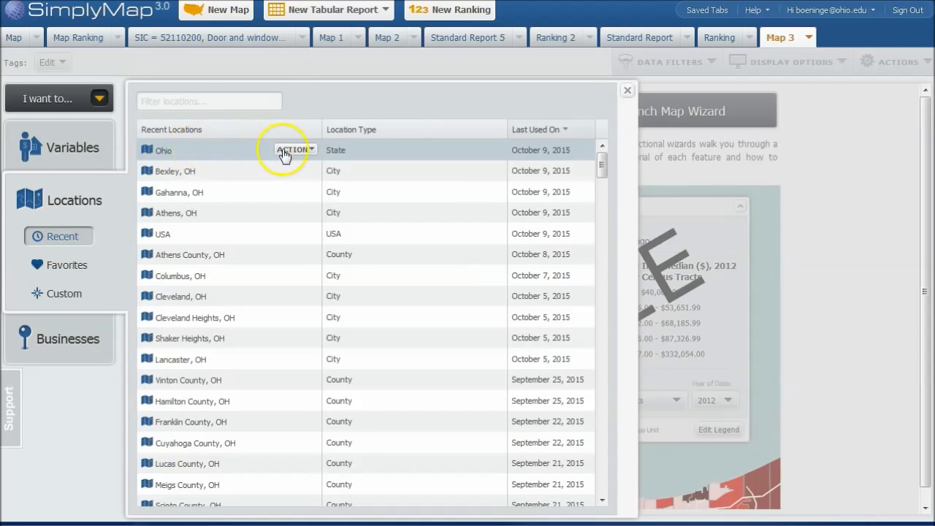
{"action": "left_click", "coordinate": [293, 150]}
{"action": "left_click", "coordinate": [311, 169]}
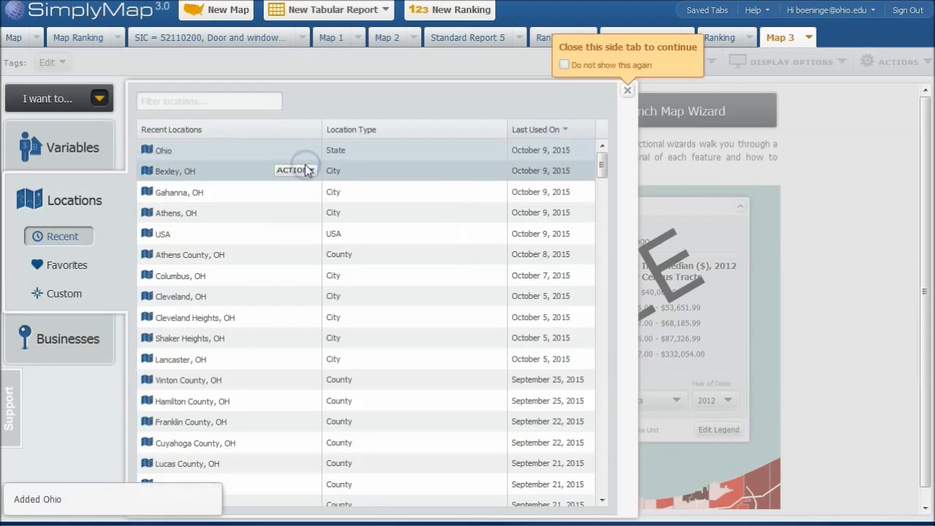
{"action": "left_click", "coordinate": [626, 90]}
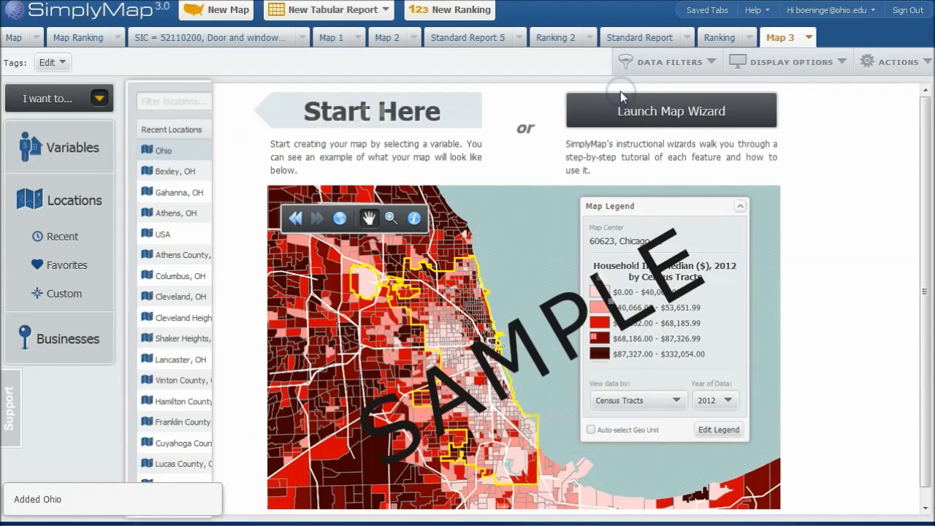
Shade Map 3 counties by the recent 2014 % men's suit buyers variable (0.00%–32.41%)
{"action": "left_click", "coordinate": [65, 147]}
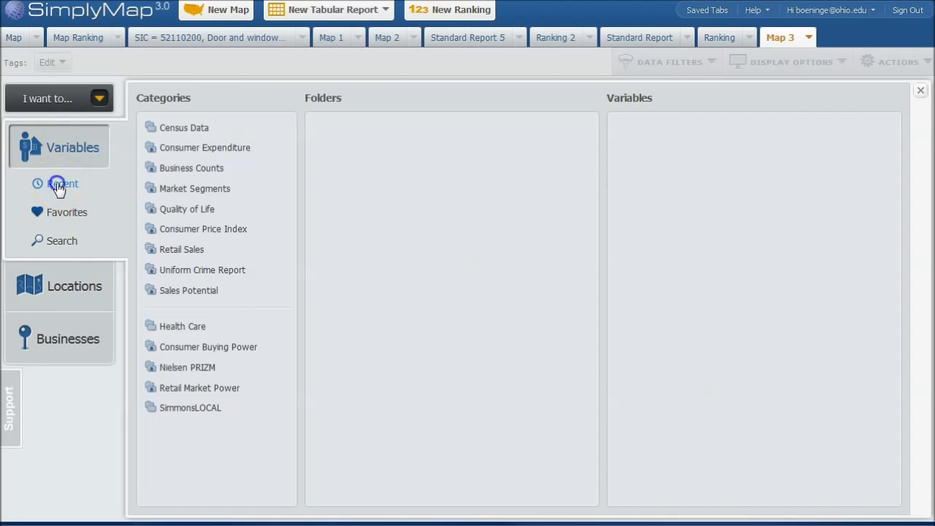
{"action": "left_click", "coordinate": [60, 184]}
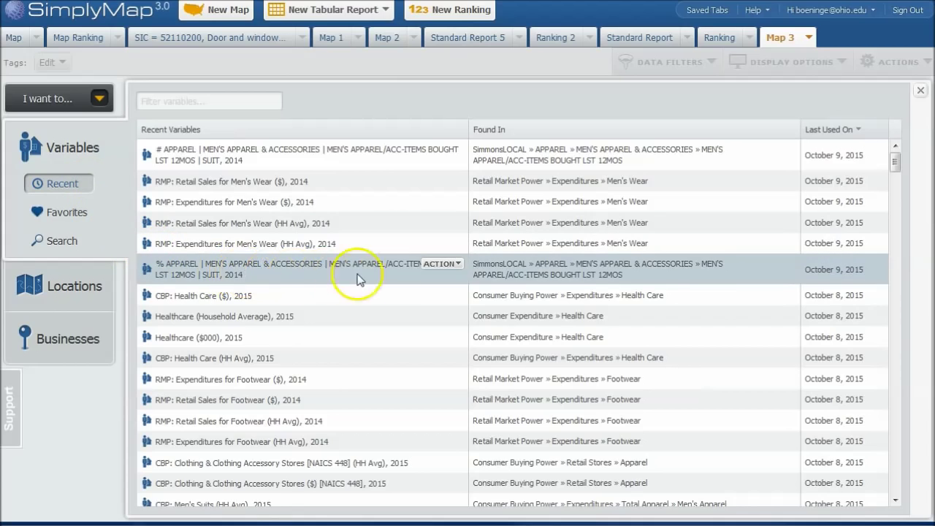
{"action": "left_click", "coordinate": [453, 264]}
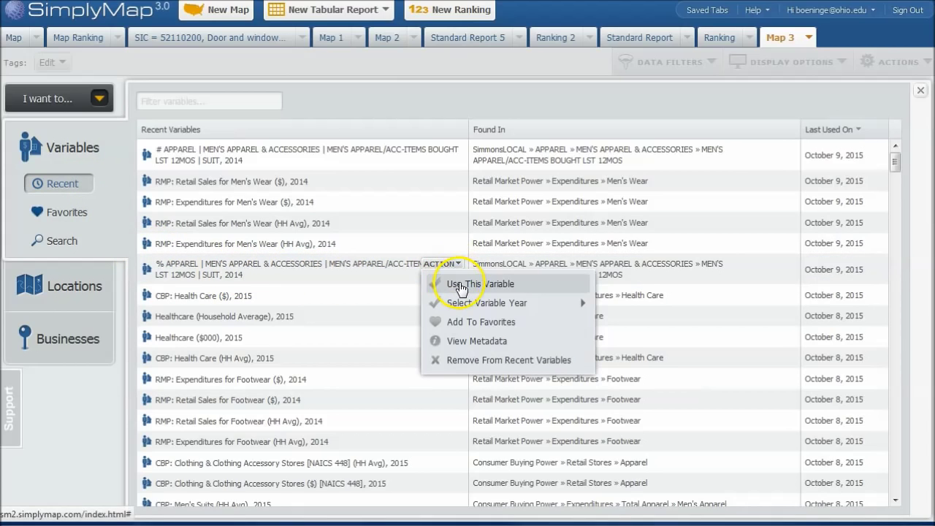
{"action": "left_click", "coordinate": [457, 284]}
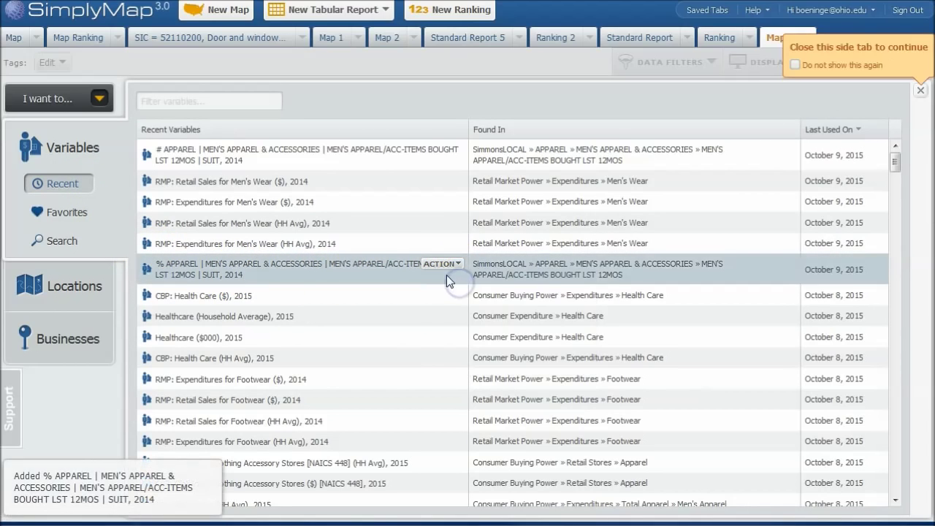
{"action": "left_click", "coordinate": [921, 88]}
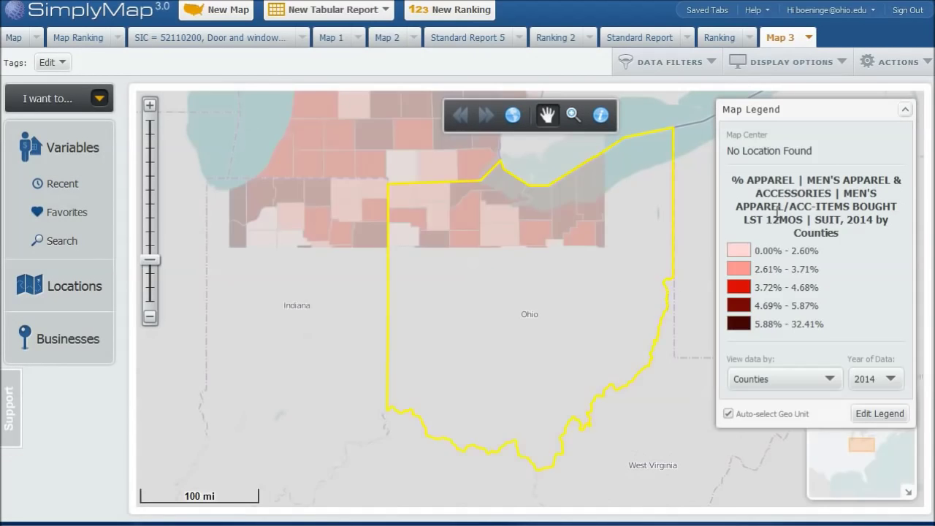
{"action": "left_click", "coordinate": [792, 244]}
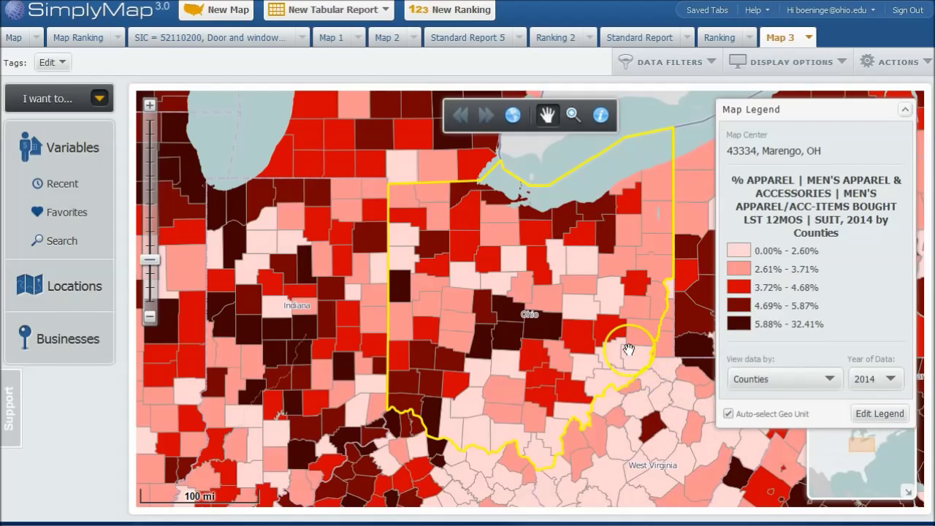
Turn on Show Map Labels so county names like Franklin and Licking appear
{"action": "left_click", "coordinate": [827, 64]}
{"action": "left_click", "coordinate": [789, 113]}
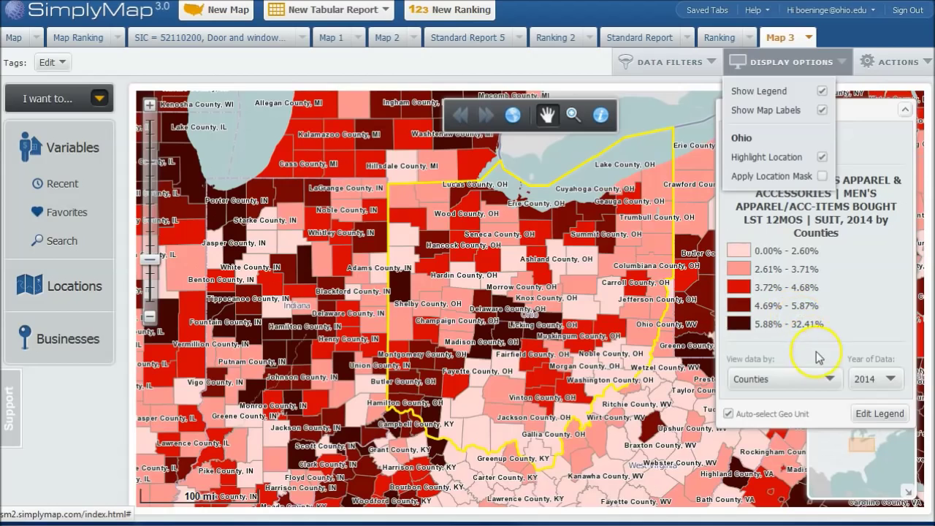
{"action": "left_click", "coordinate": [824, 379]}
Keep the red county scheme but colour 0.00–2.60% blue and 2.61–3.71% purple
{"action": "left_click", "coordinate": [846, 331]}
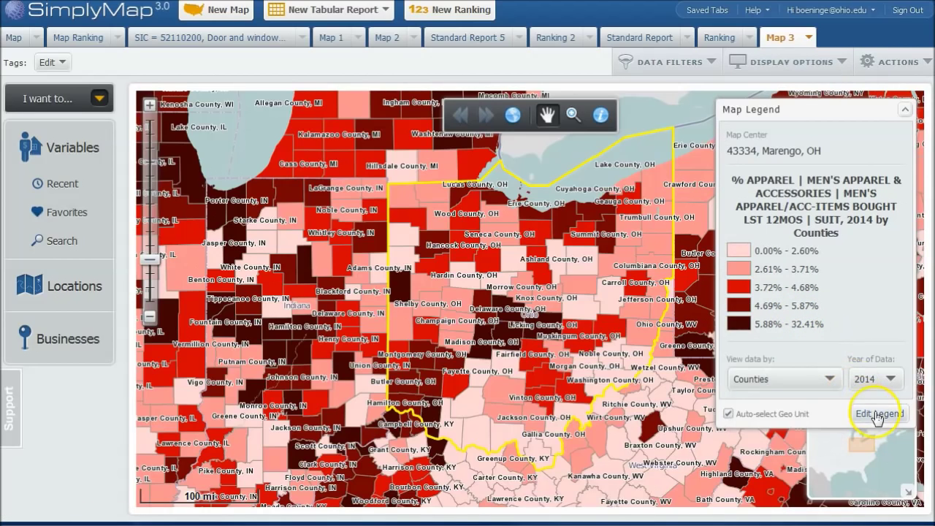
{"action": "left_click", "coordinate": [791, 329]}
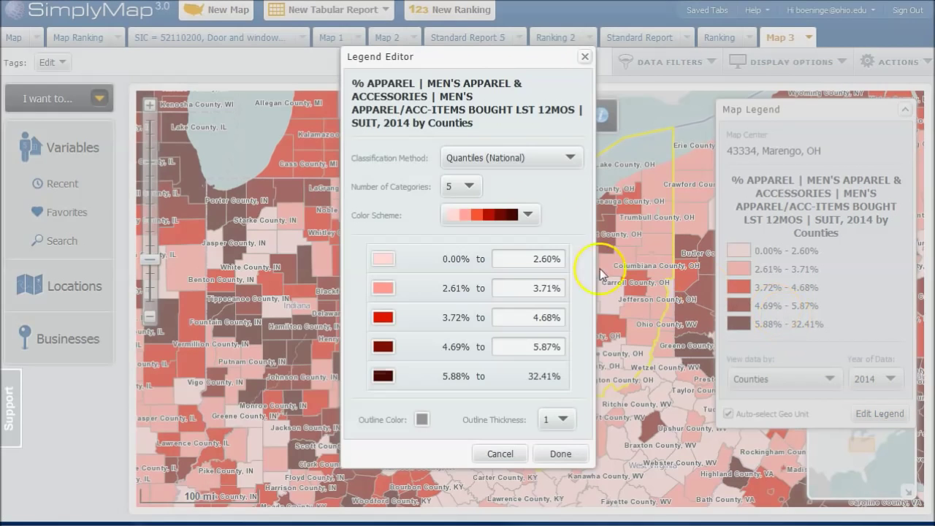
{"action": "left_click", "coordinate": [527, 214]}
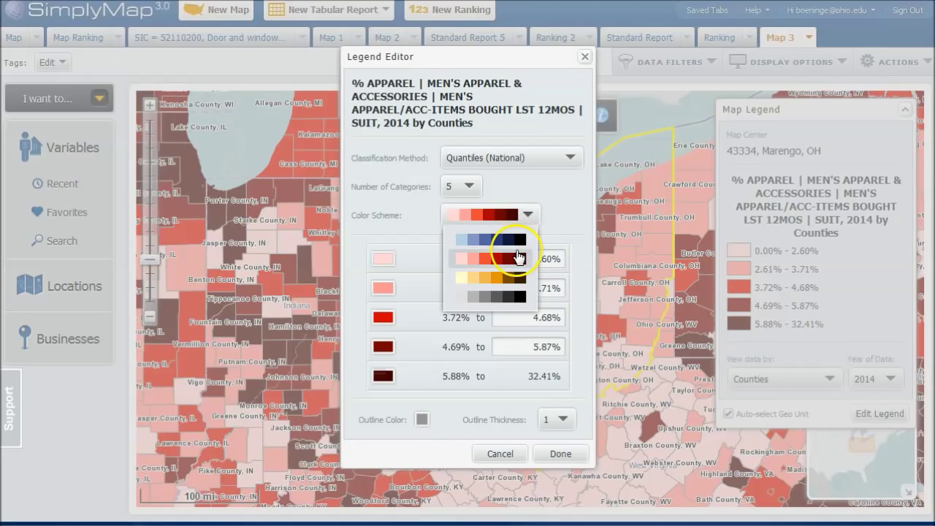
{"action": "left_click", "coordinate": [529, 210]}
{"action": "left_click", "coordinate": [384, 260]}
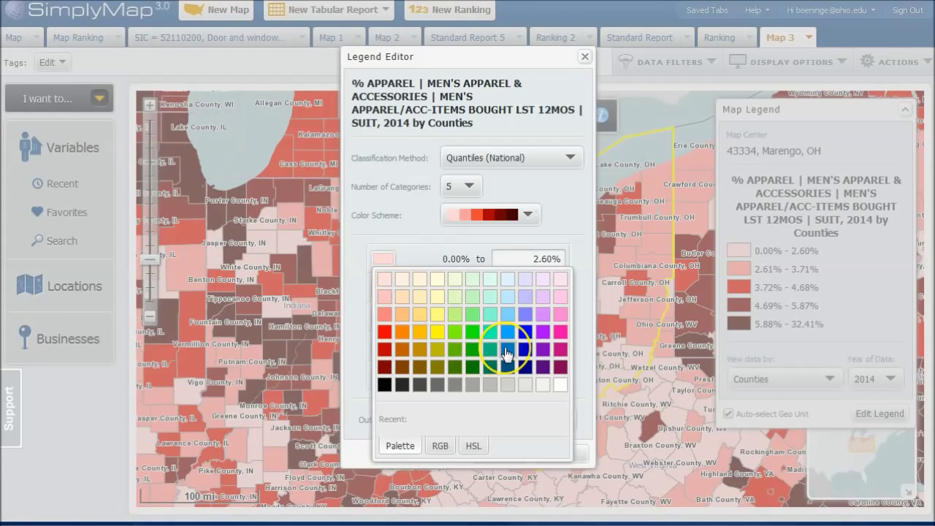
{"action": "left_click", "coordinate": [507, 352]}
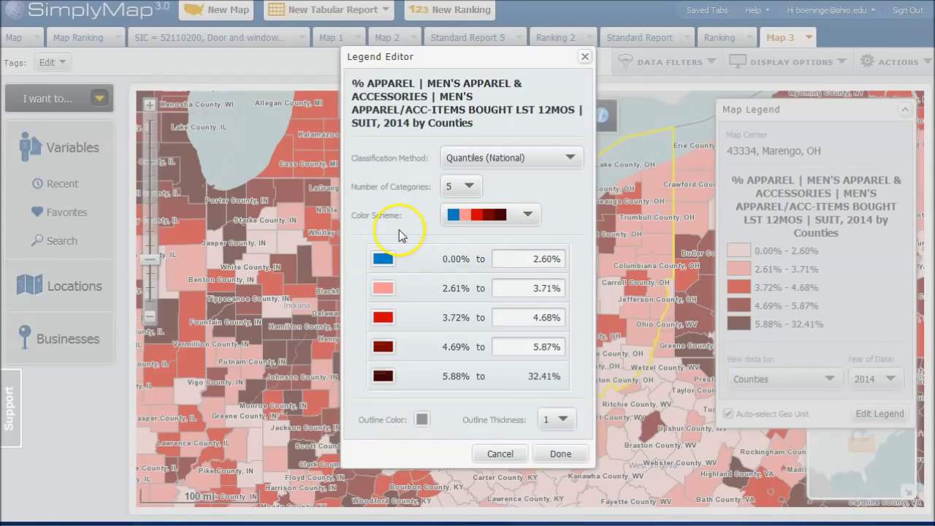
{"action": "left_click", "coordinate": [381, 286]}
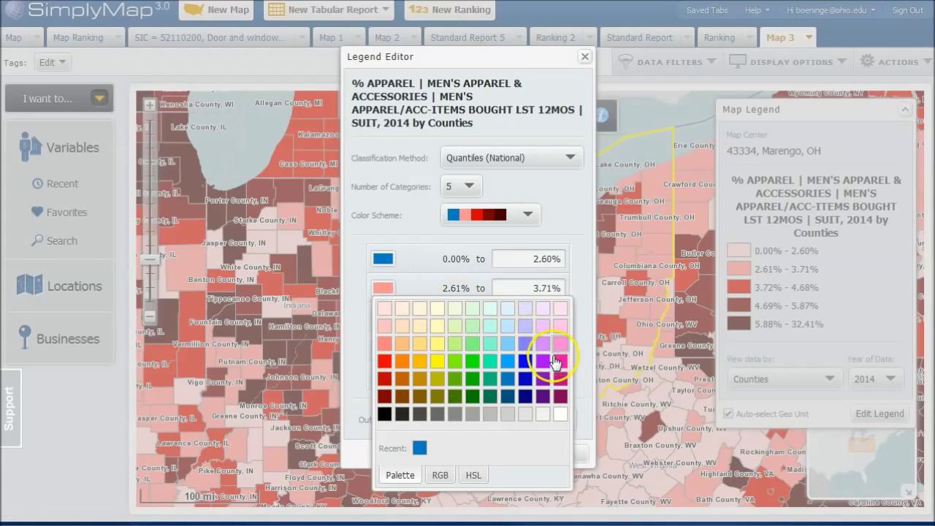
{"action": "left_click", "coordinate": [541, 361]}
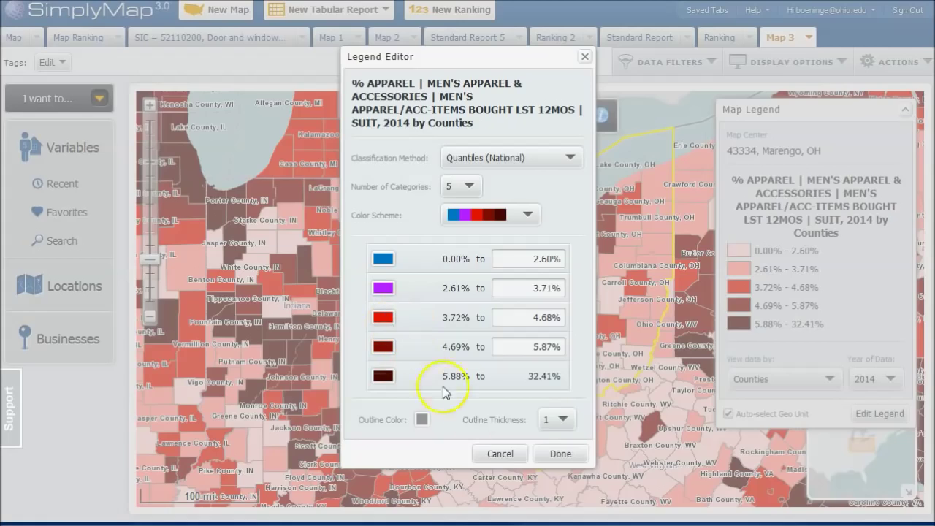
{"action": "left_click", "coordinate": [572, 454]}
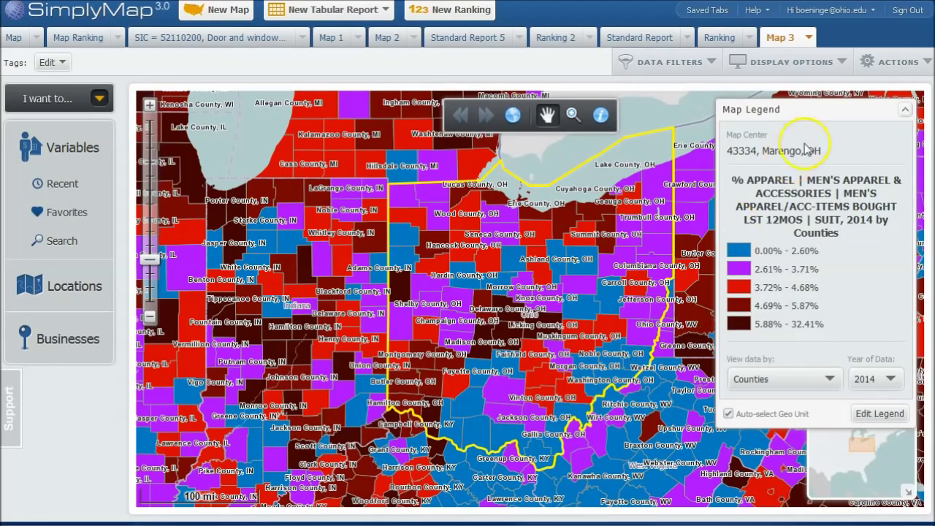
{"action": "left_click", "coordinate": [906, 71]}
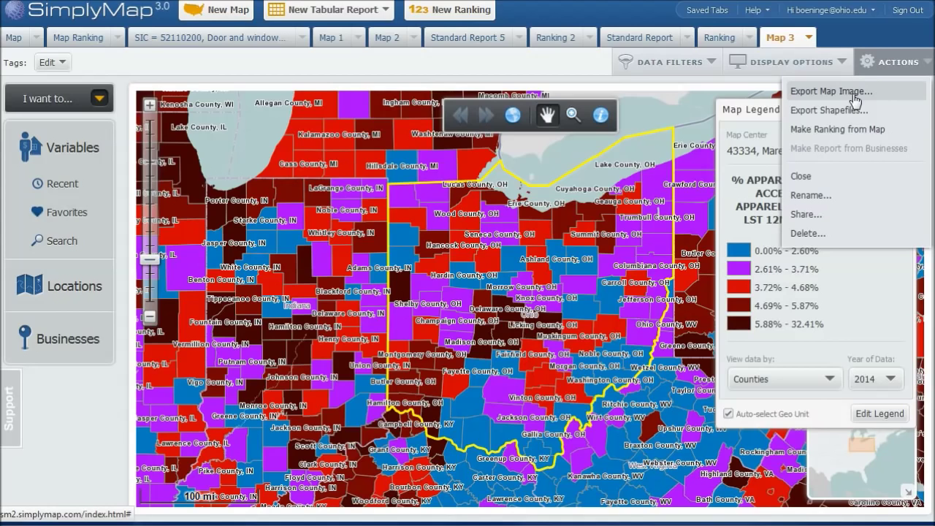
Switch back to the Standard Report and view its Excel, DBF and CSV download options
{"action": "left_click", "coordinate": [647, 37]}
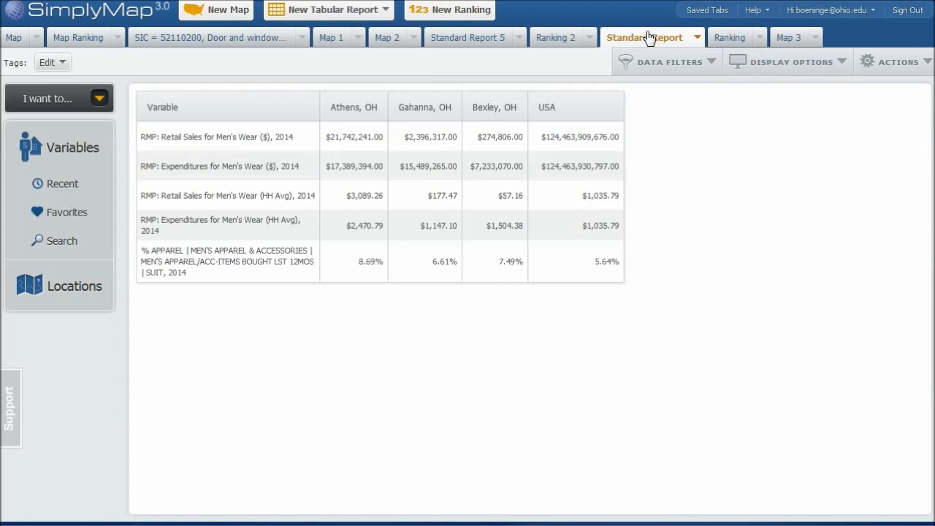
{"action": "left_click", "coordinate": [911, 63]}
{"action": "left_click", "coordinate": [893, 89]}
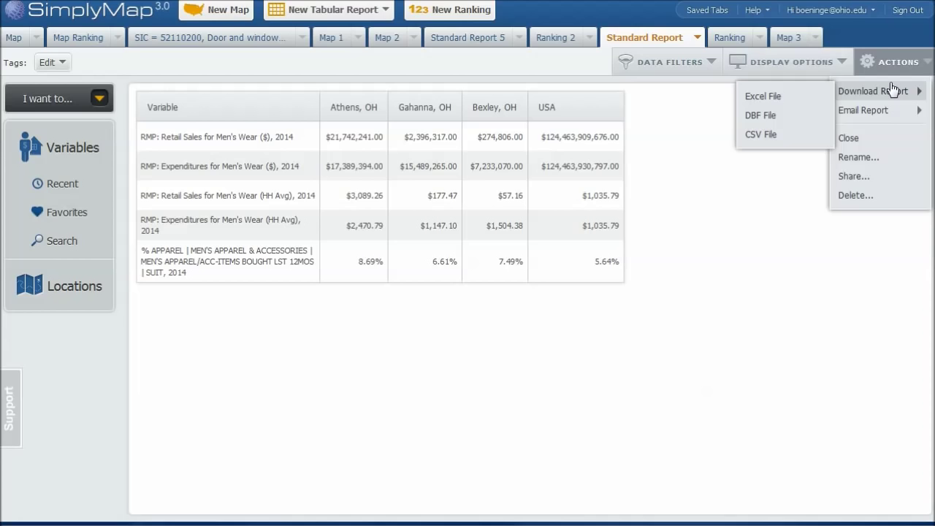
{"action": "left_click", "coordinate": [731, 267]}
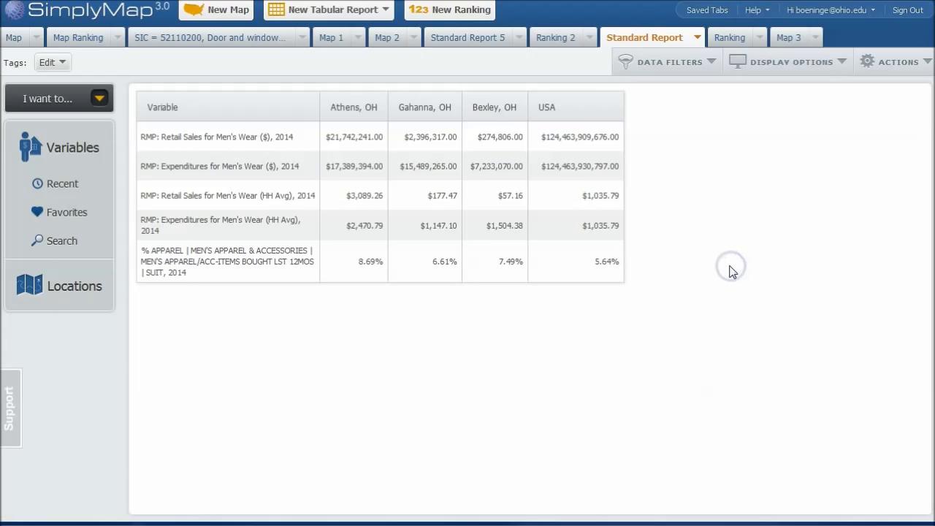